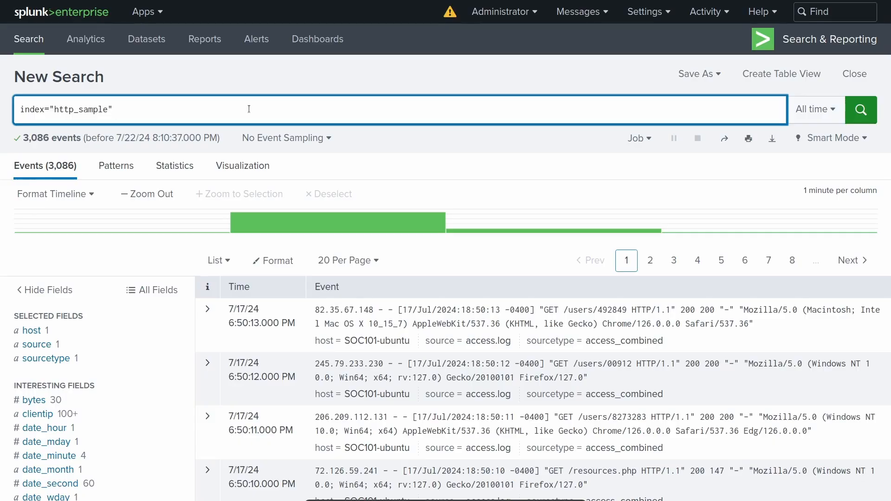
Append a pipe to the index="http_sample" search and examine the extracted fields of the first listed event.
text(|)
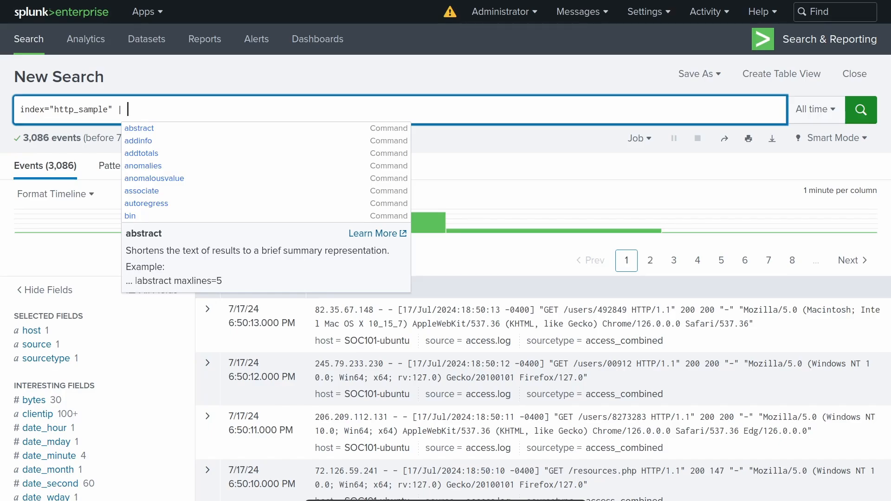
click(316, 94)
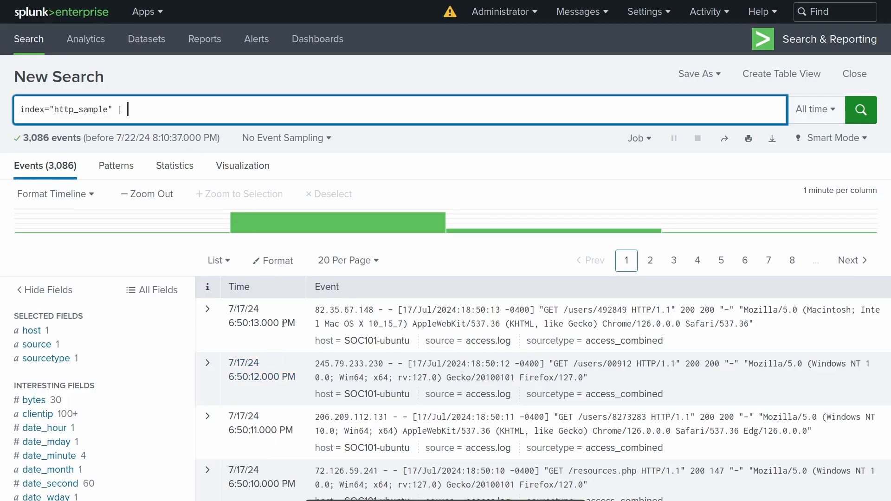
click(208, 310)
scroll(399, 279, down, 5)
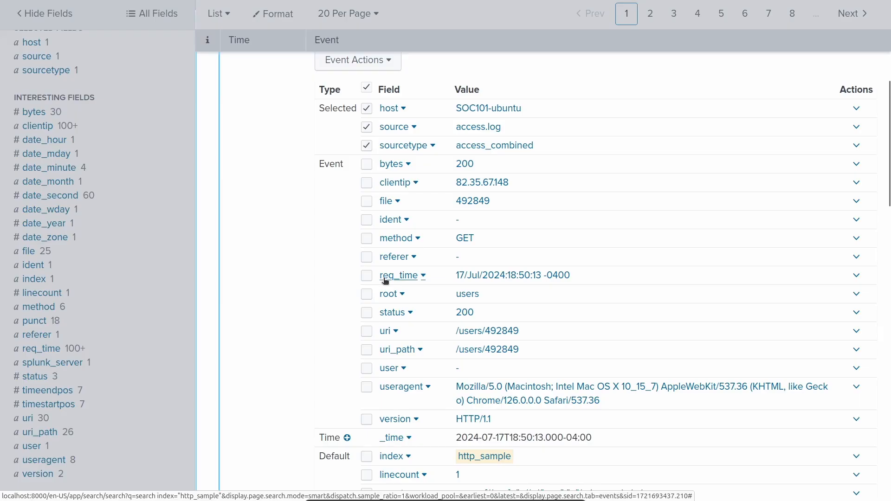
scroll(537, 284, up, 5)
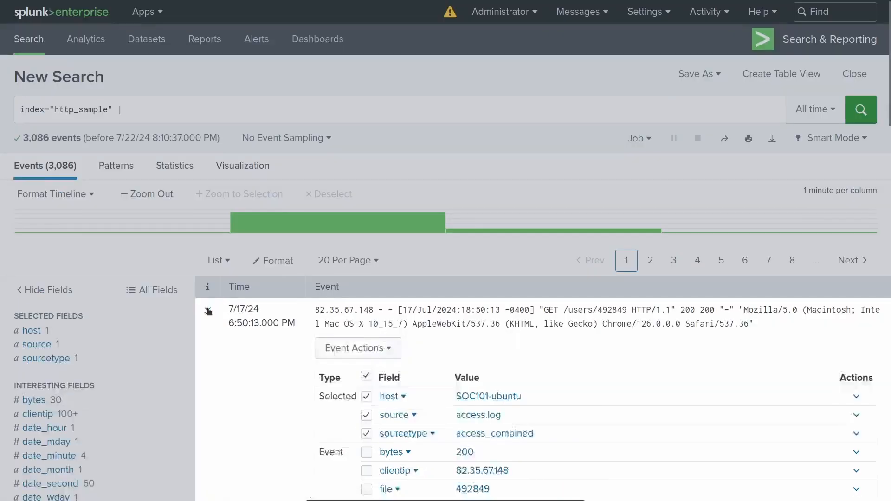
click(208, 309)
Add a sort command on the req_time field after the pipe in the search query.
click(150, 112)
text(| sort)
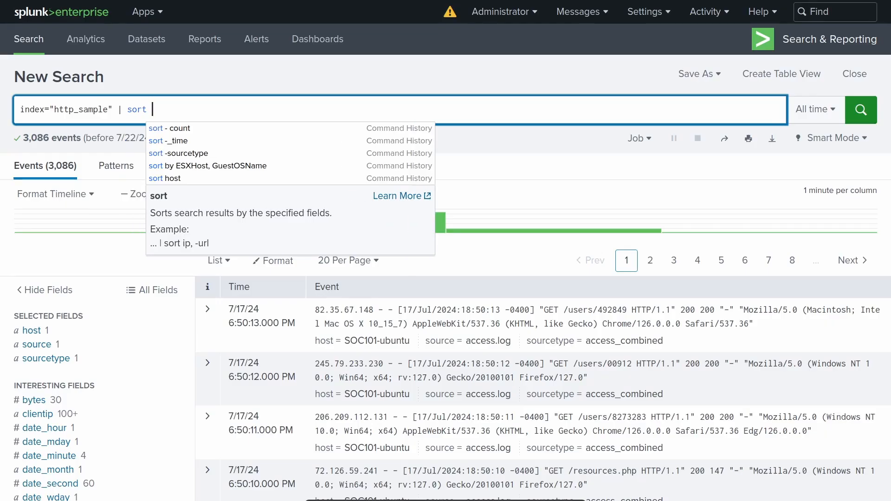
text( req_time)
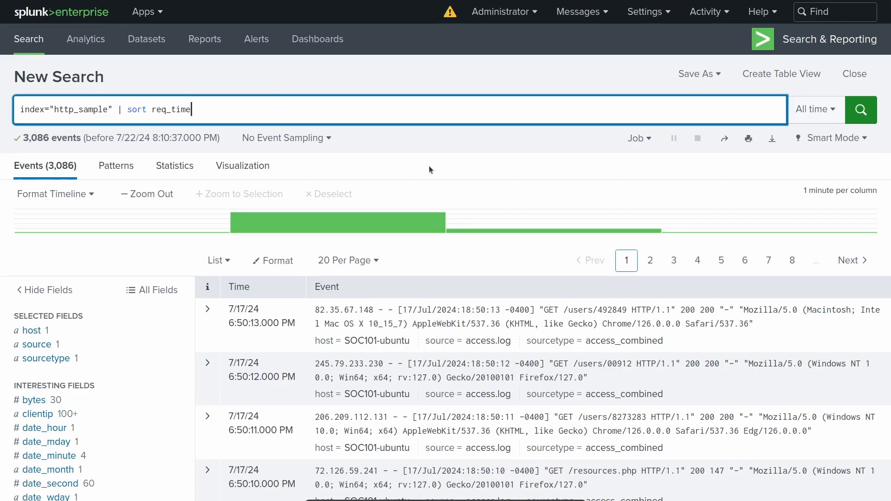
Put the piped sort command on its own line of the query and run the search.
key(ctrl+Left)
key(ctrl+Left)
key(ctrl+Left)
key(ctrl+Left)
key(Left)
key(shift+Return)
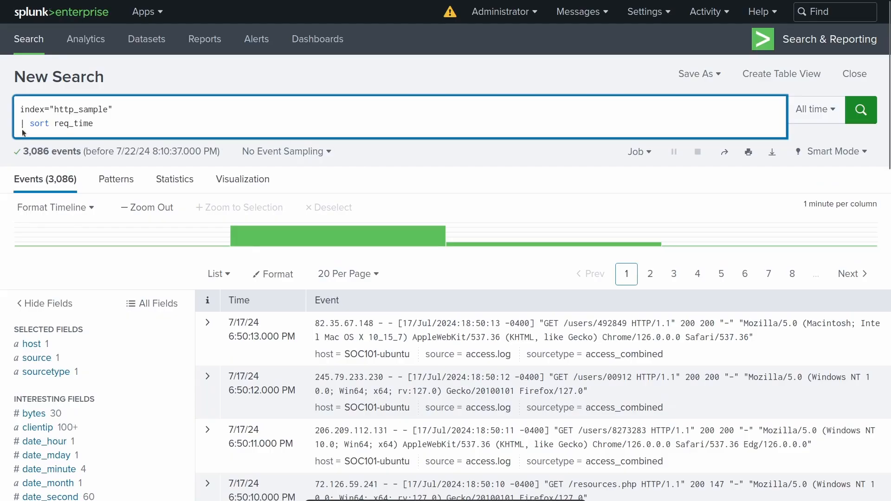
click(118, 124)
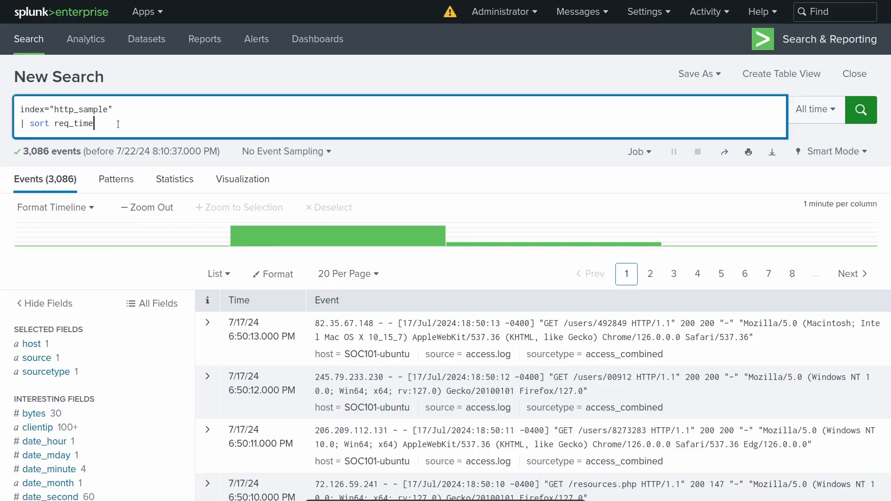
key(Return)
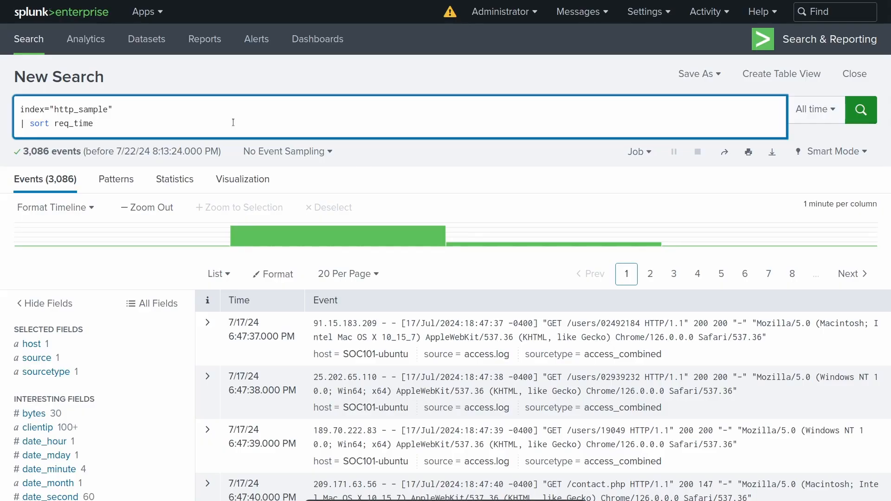
Change the sort to descending order with -req_time and rerun the search.
click(56, 123)
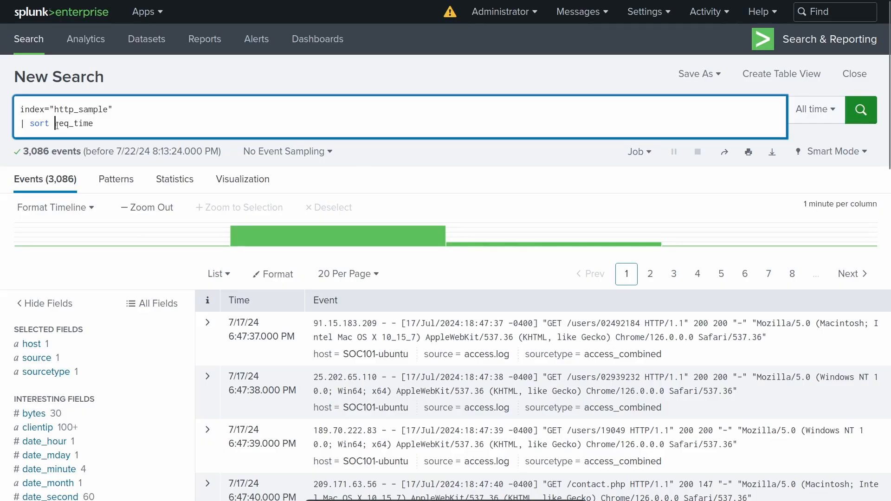
text(-)
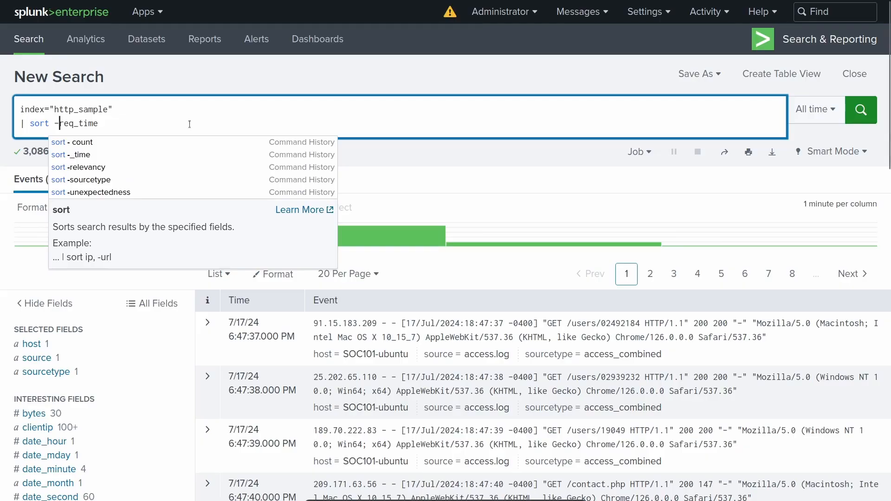
key(Return)
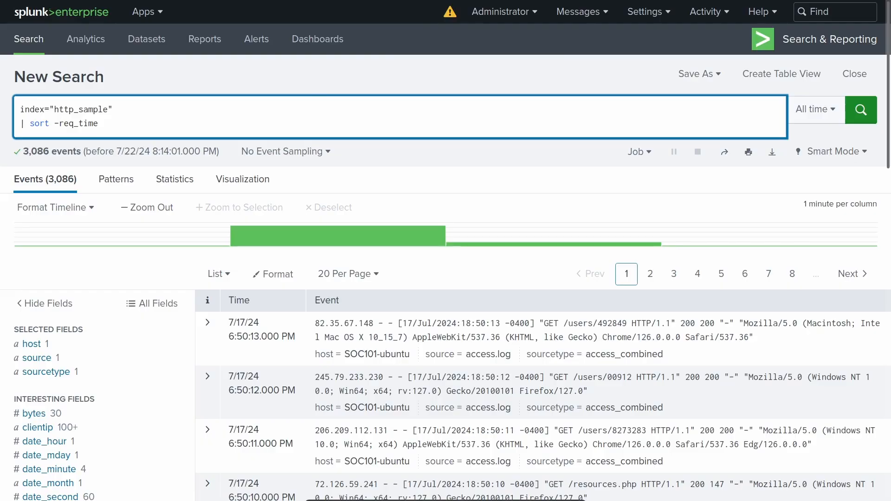
Replace the sort command with "stats count by clientip" and run the search.
click(158, 123)
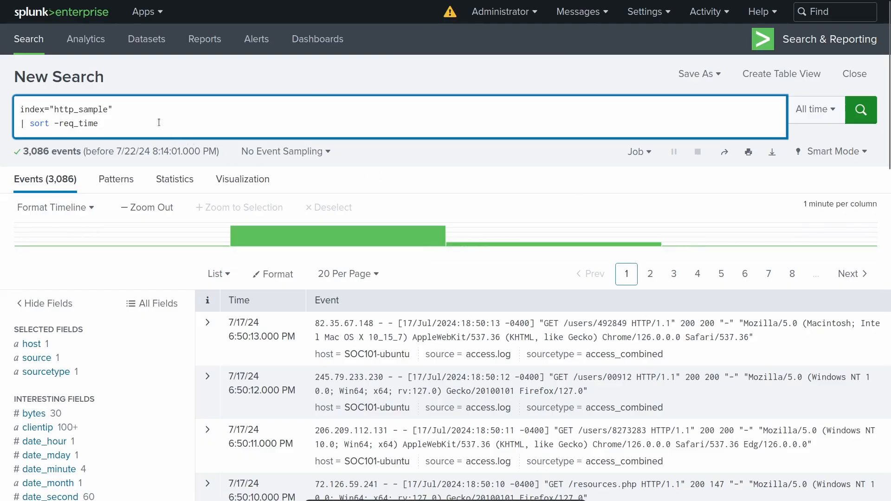
key(ctrl+BackSpace)
key(ctrl+BackSpace)
key(ctrl+BackSpace)
text(stats)
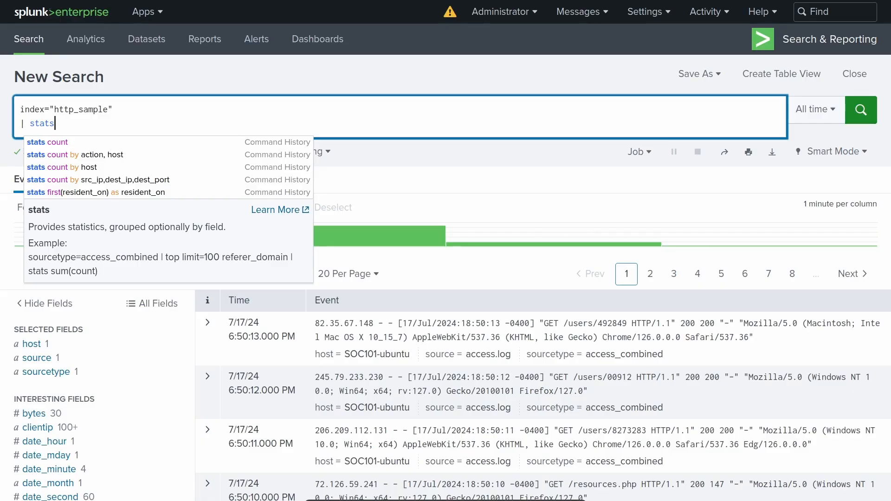
text(count)
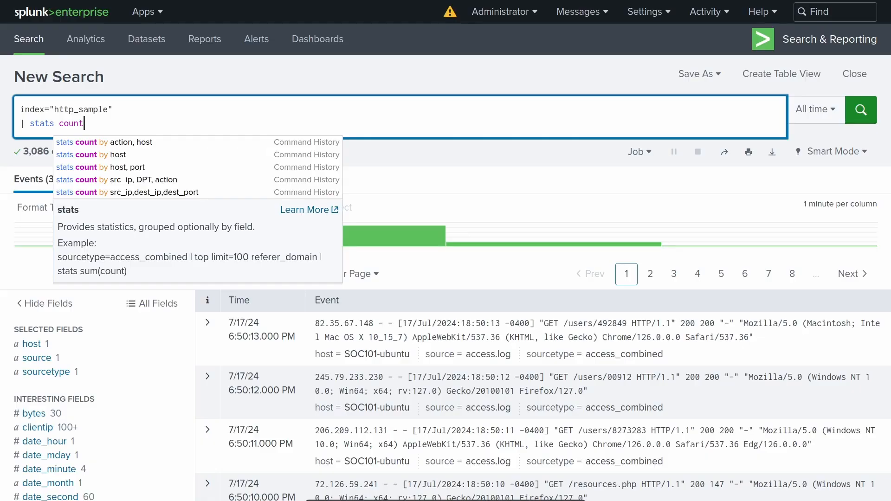
text(by)
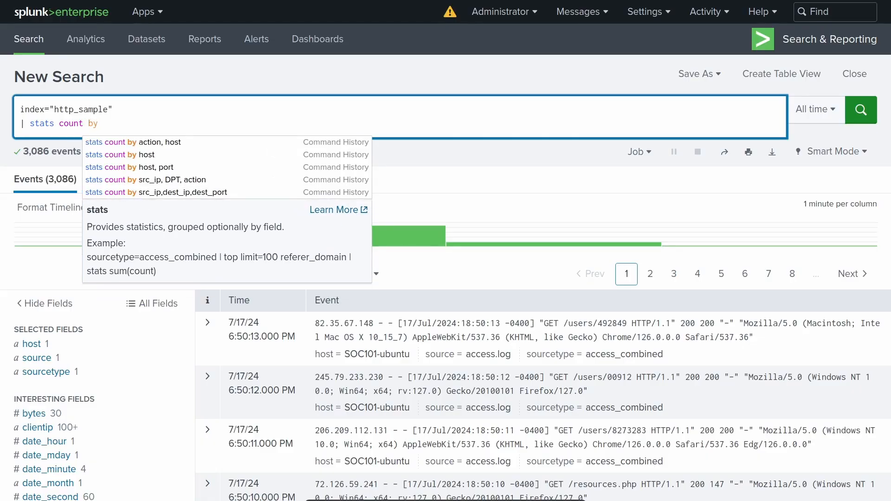
text( clientip)
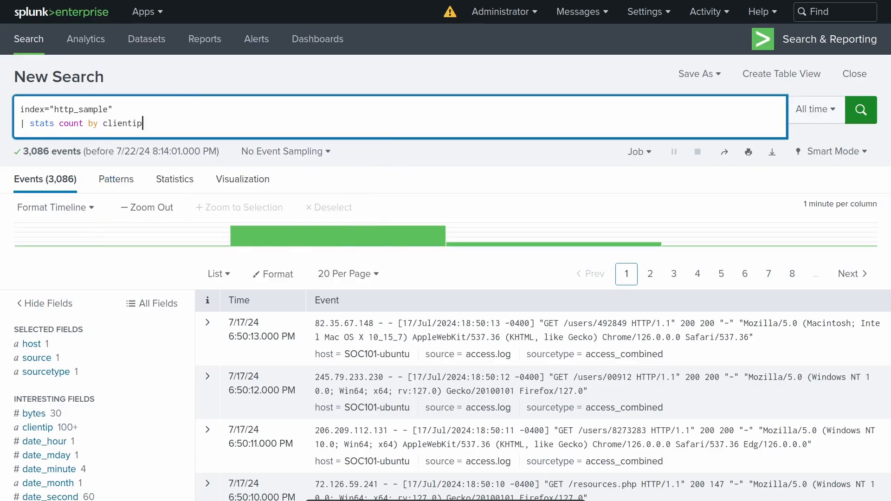
key(Return)
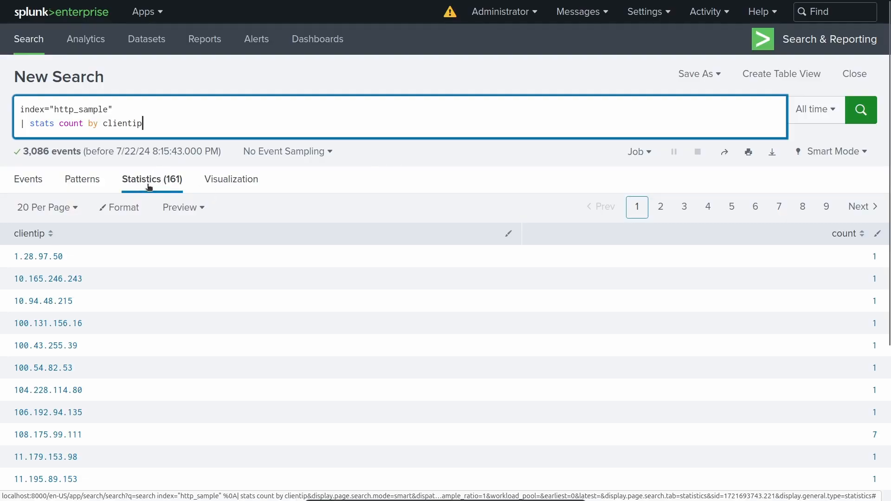
Review the client IP counts, add "| sort -count" on a new line of the query and run it.
scroll(293, 432, down, 4)
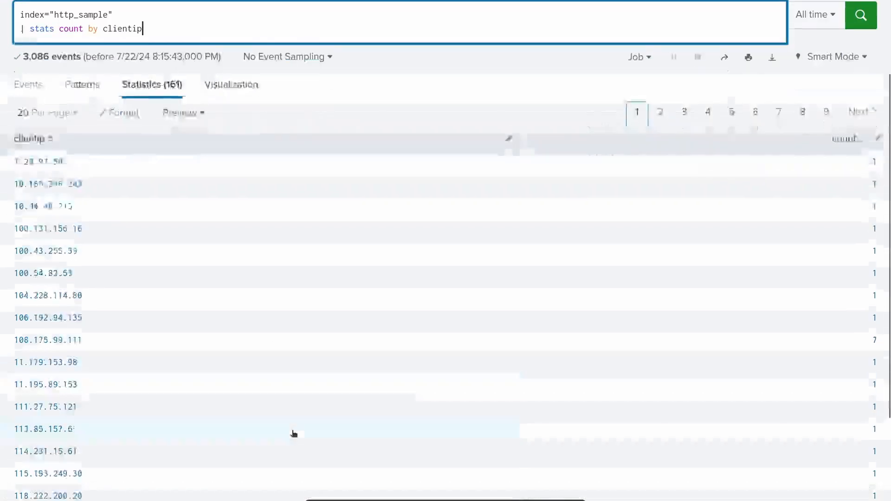
scroll(310, 411, up, 4)
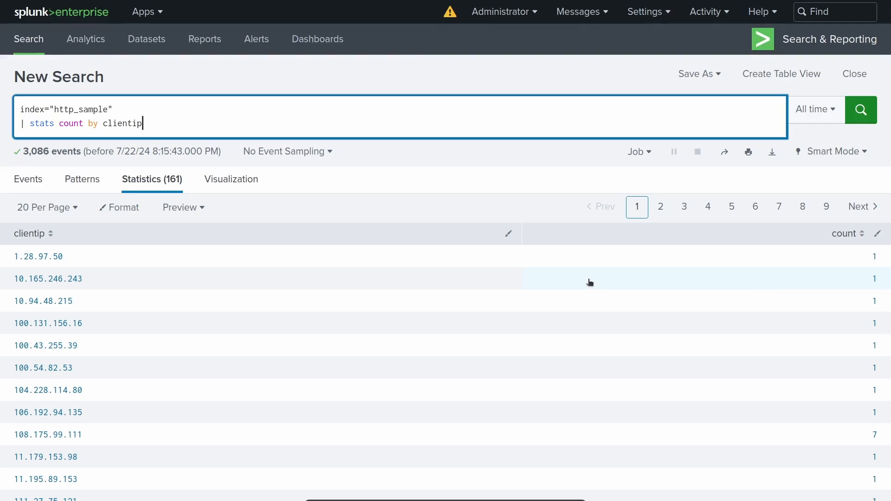
key(shift+Return)
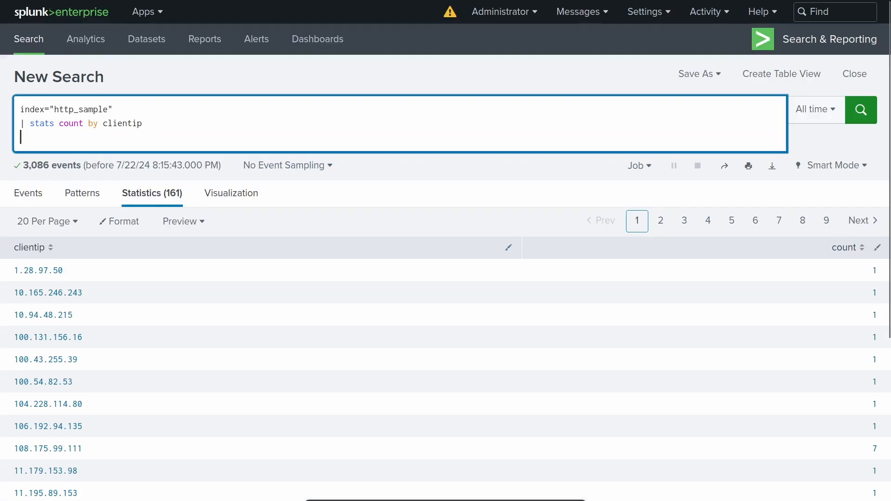
text(| )
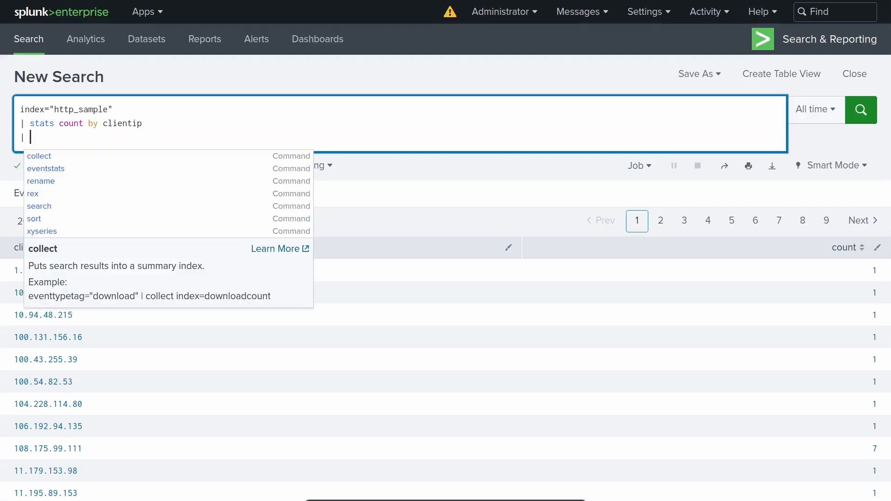
text(sort)
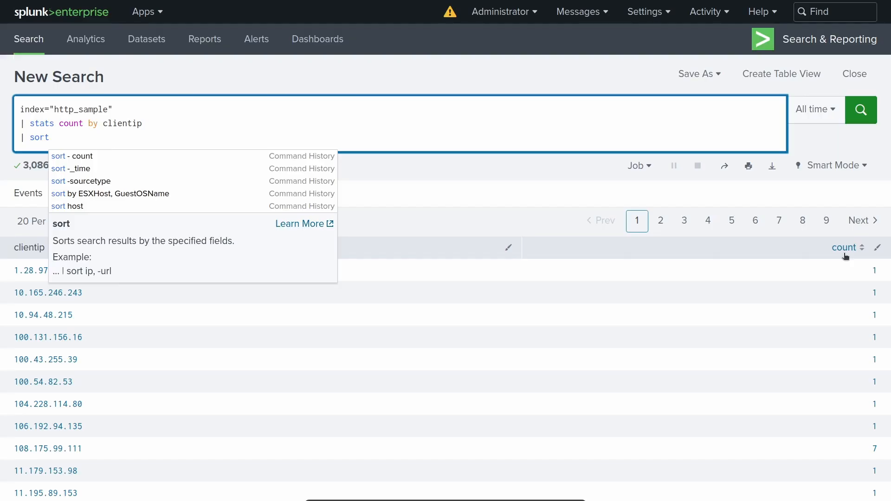
text(-count)
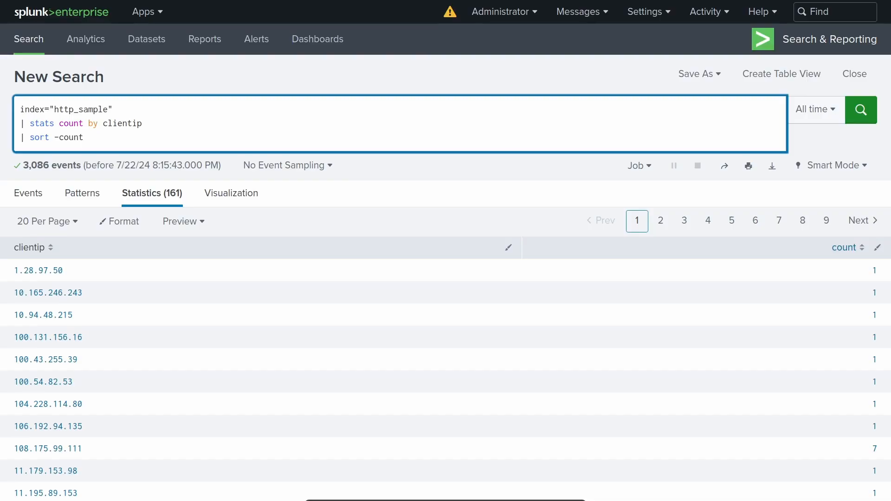
key(Return)
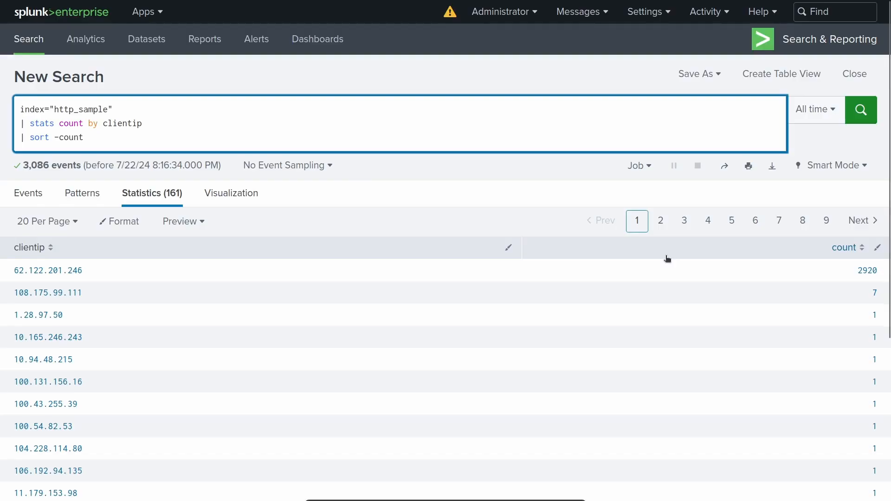
Limit the sorted results to the first five by adding "| head 5" on a new line and run the search.
key(shift+Return)
text(| head)
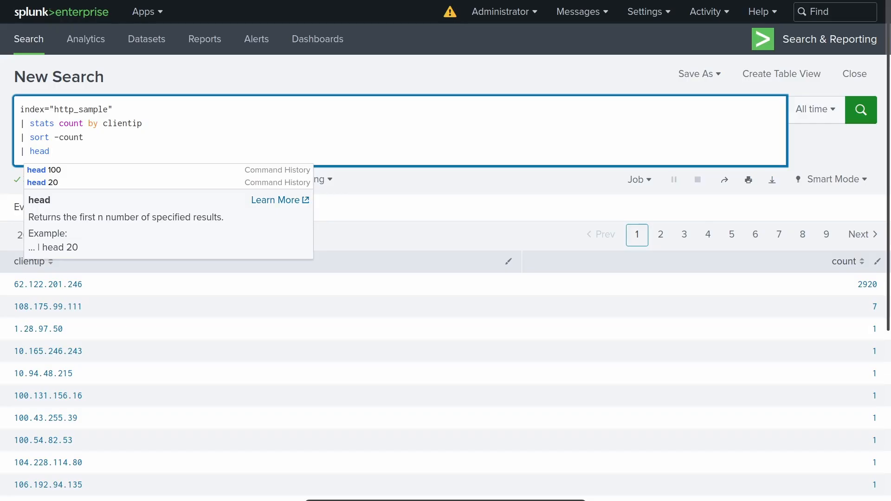
text(5)
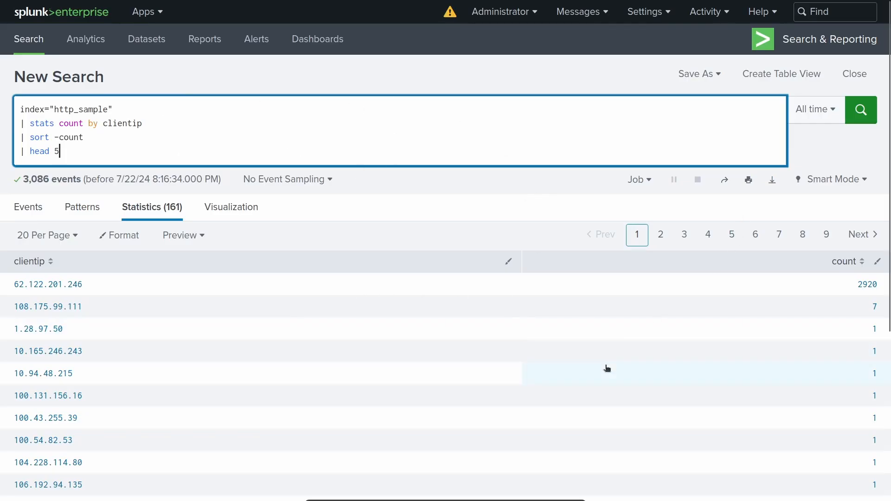
key(Return)
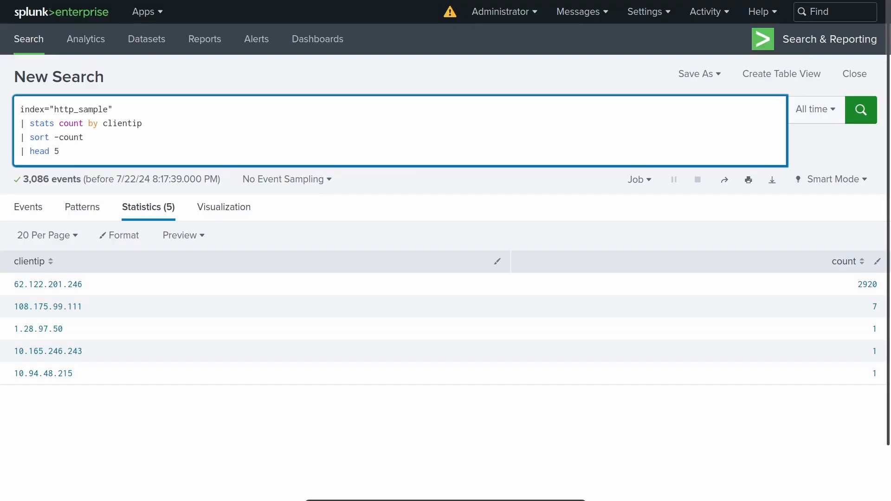
Change the head command to tail 5 and rerun the search.
key(ctrl+BackSpace)
text(tail)
key(Return)
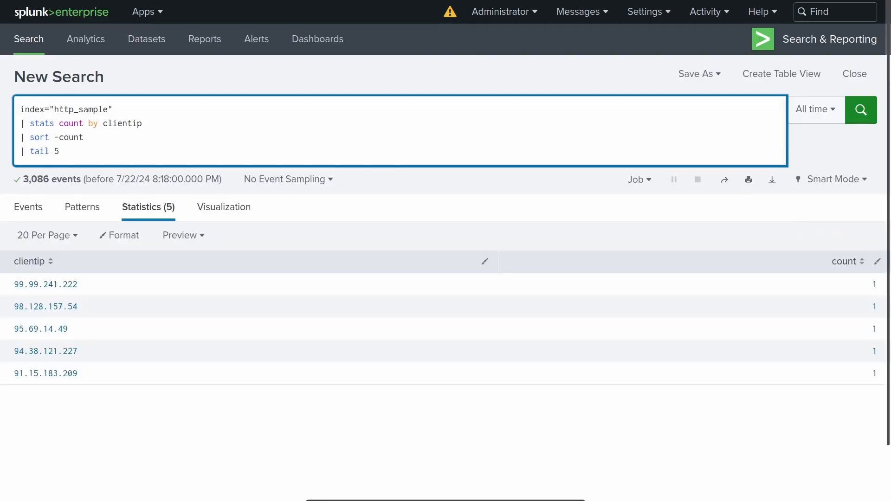
Delete all piped commands so only index="http_sample" remains in the query, and run the search.
click(104, 150)
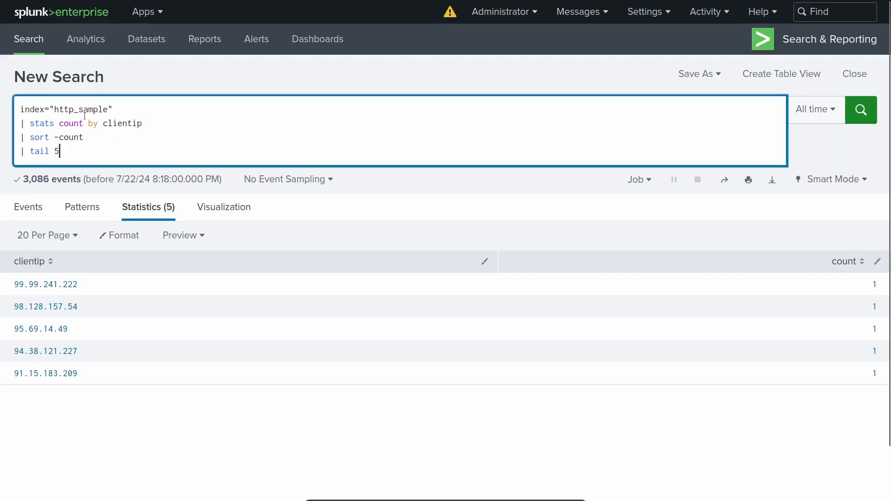
shift+click(123, 110)
key(BackSpace)
key(Return)
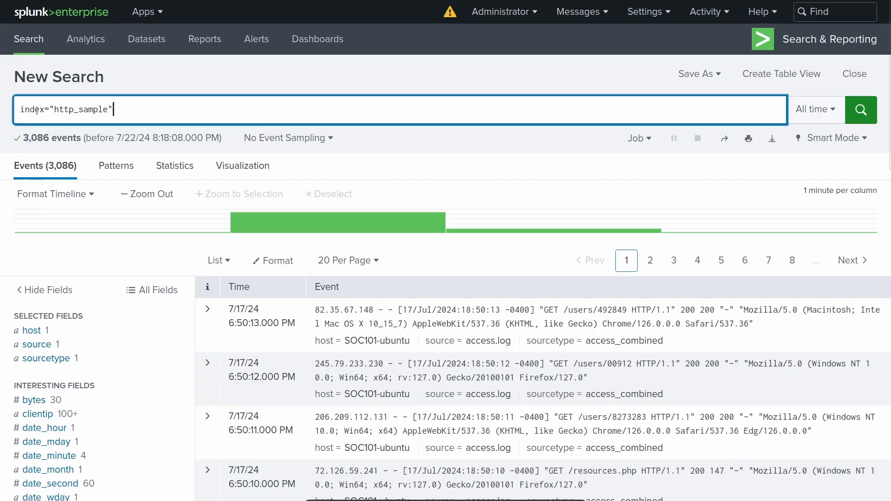
Select the whole query text and browse the raw events listed for the http_sample index.
key(ctrl+a)
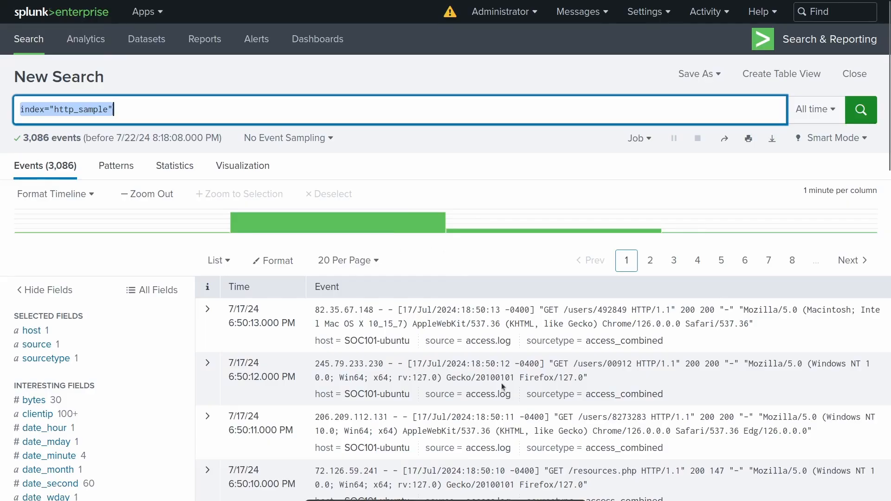
scroll(498, 334, down, 2)
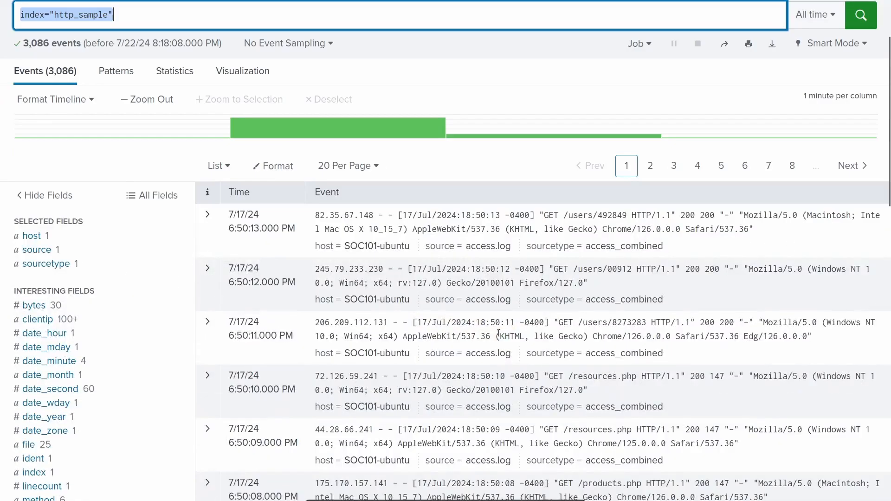
scroll(498, 335, down, 5)
scroll(561, 324, down, 3)
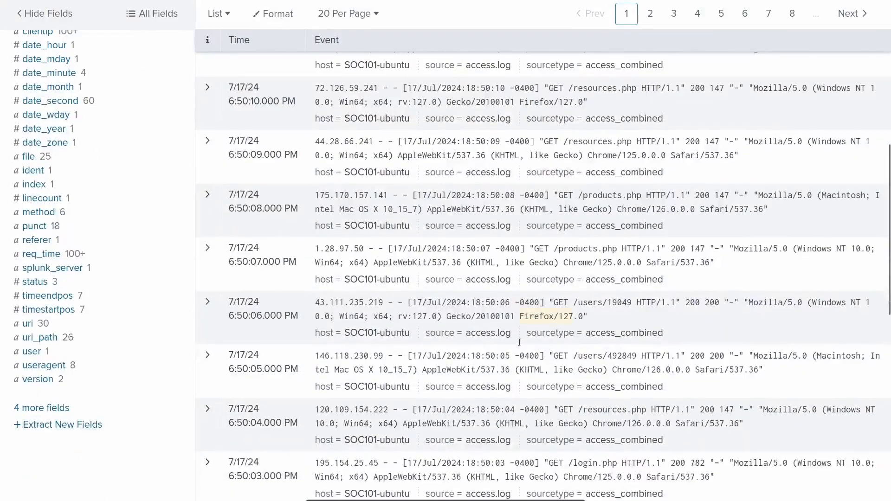
scroll(532, 324, up, 6)
scroll(531, 321, up, 4)
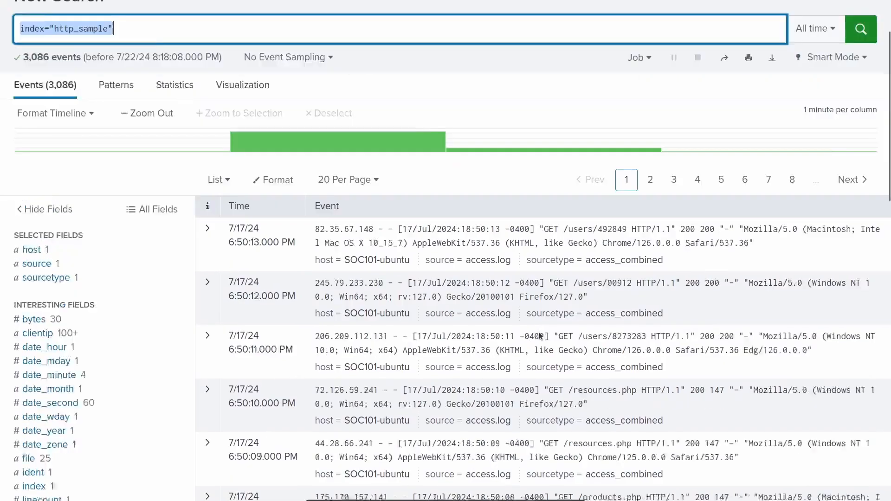
Expand the first event in the http_sample results, examine its extracted fields and values, and collapse it.
click(208, 310)
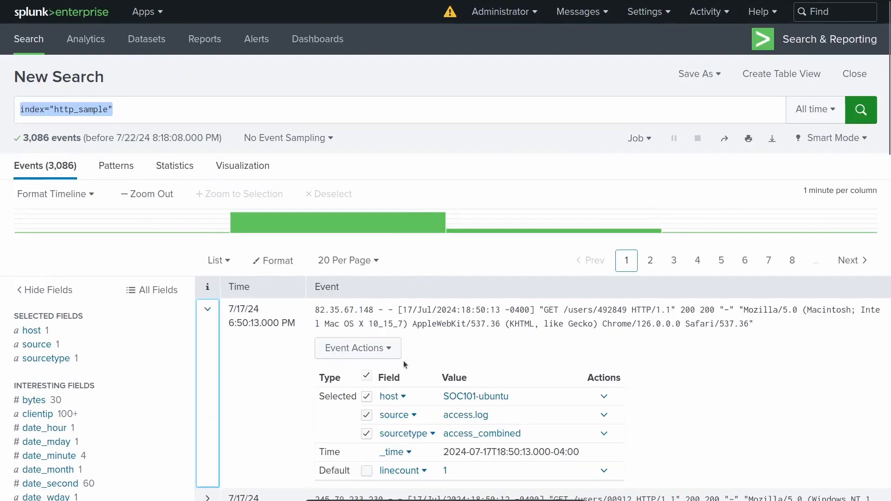
scroll(420, 368, down, 2)
scroll(420, 371, down, 5)
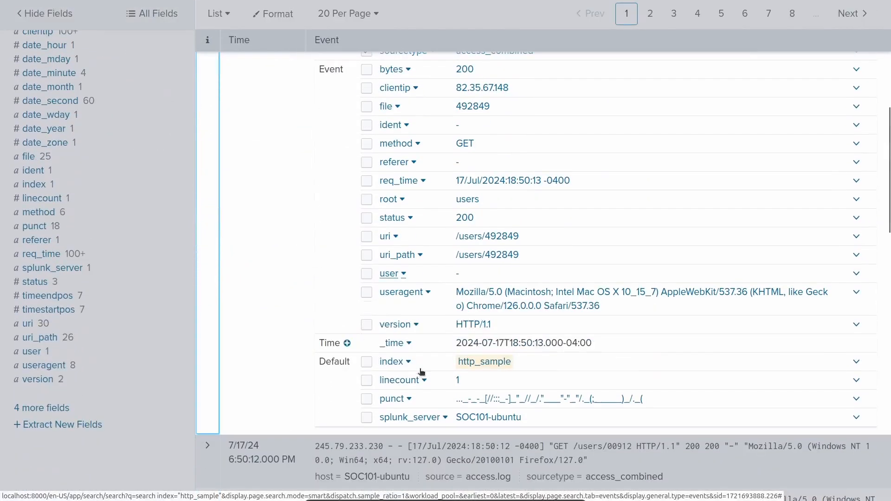
scroll(418, 371, up, 1)
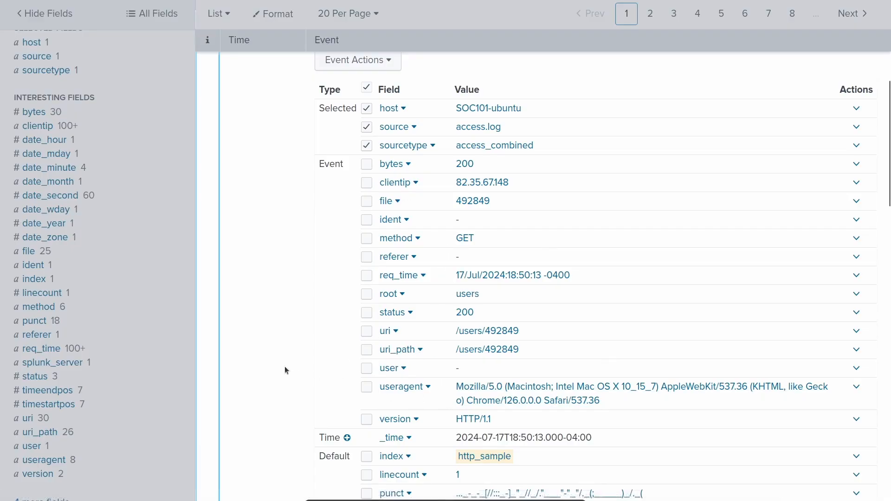
scroll(658, 204, up, 6)
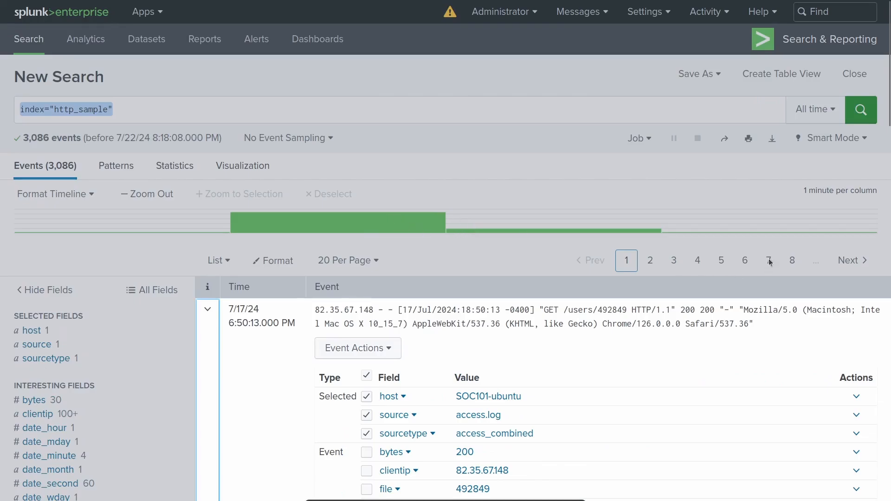
click(554, 168)
Add "| table _time, clientip, method, uri, useragent" on a new line of the query and run the search.
click(225, 114)
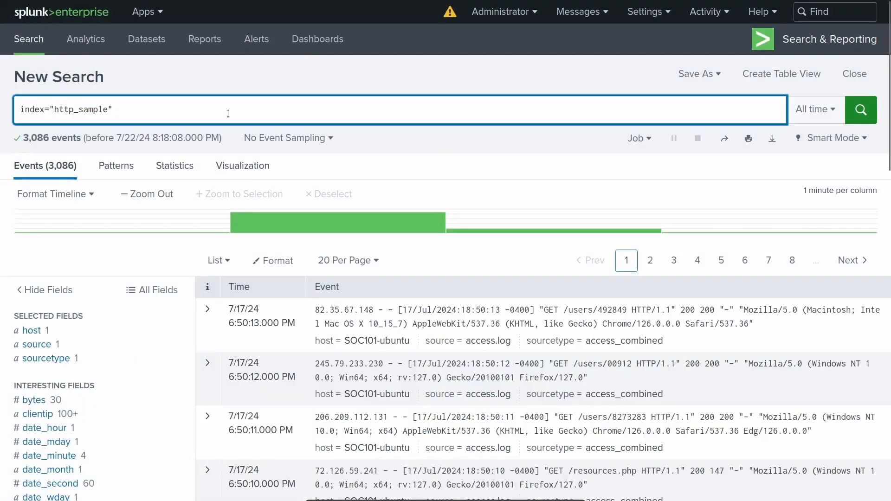
key(shift+Return)
text(| table)
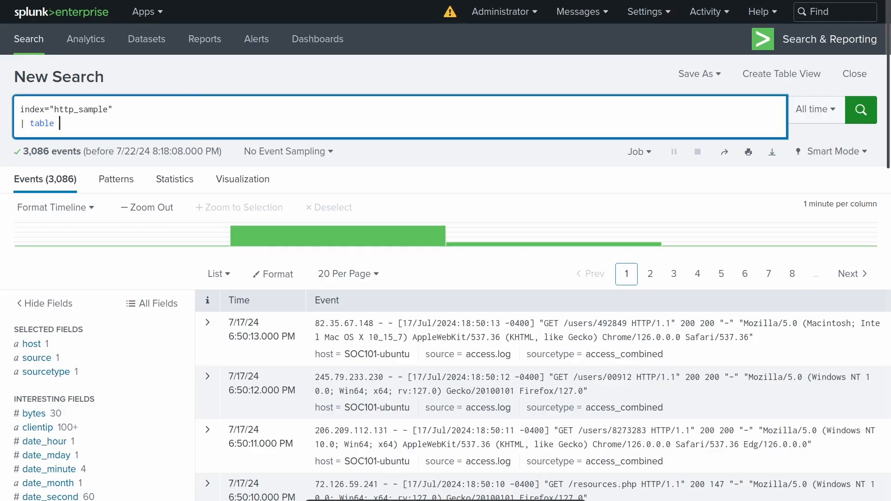
text(_time,)
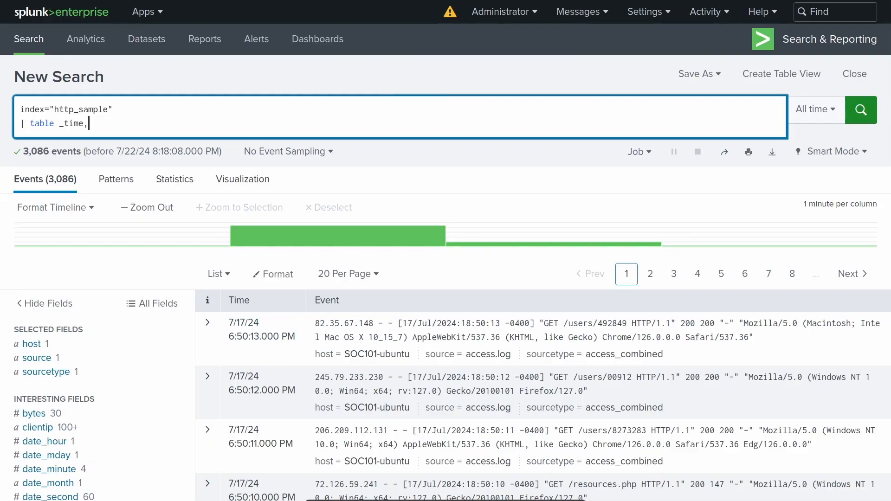
text( clientip, method, uri, useragent)
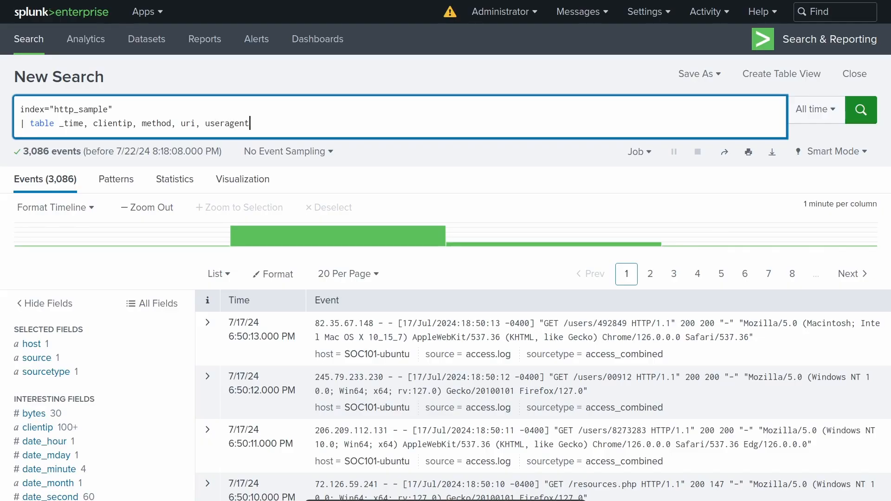
key(Return)
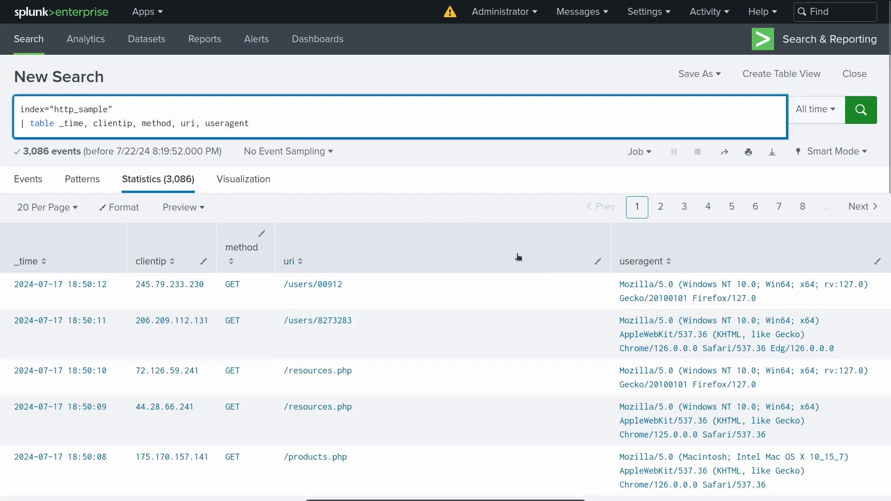
Remove duplicate user agents by adding "| dedup useragent" on a new line, run the search and review the table.
key(Return)
text(|)
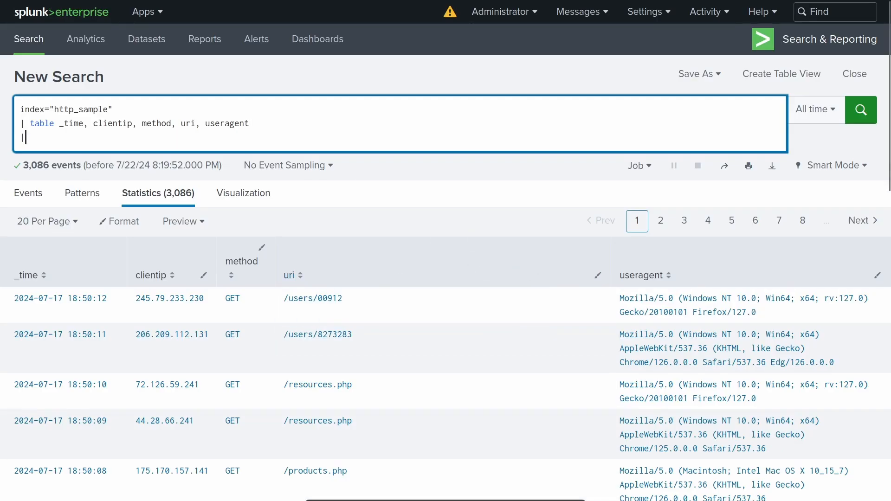
text( dedup)
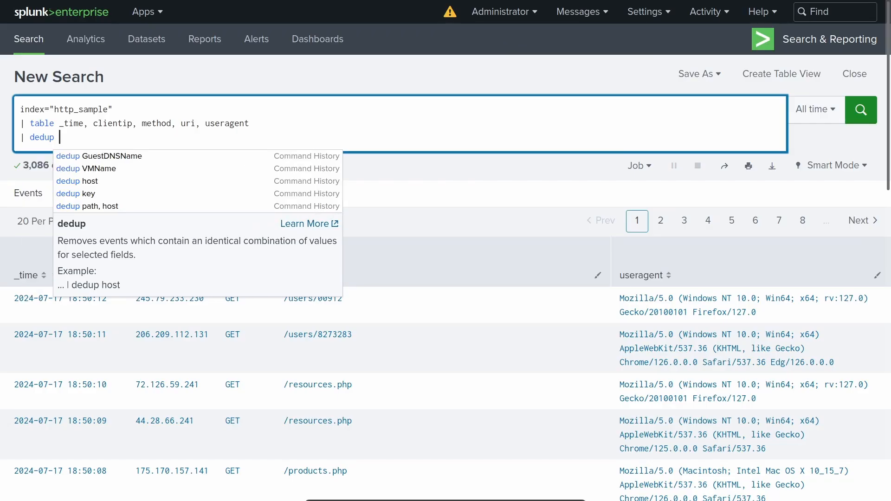
text(useragent)
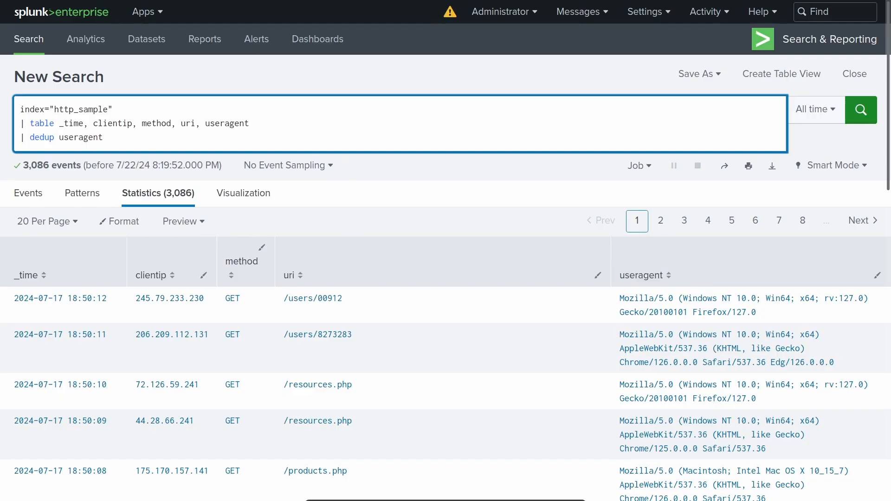
key(Return)
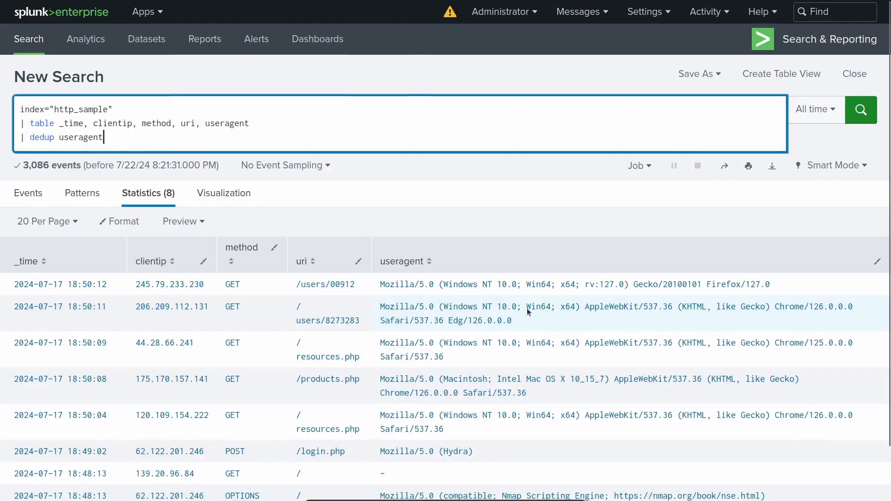
scroll(529, 312, down, 2)
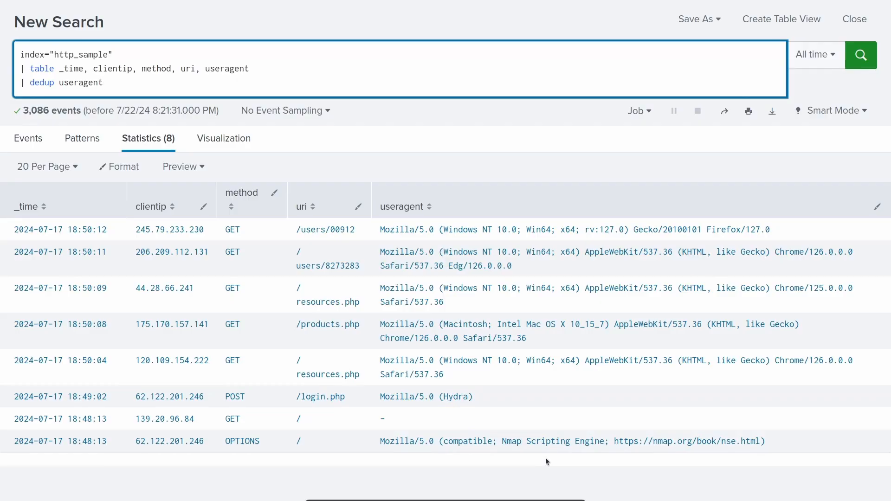
scroll(545, 458, up, 2)
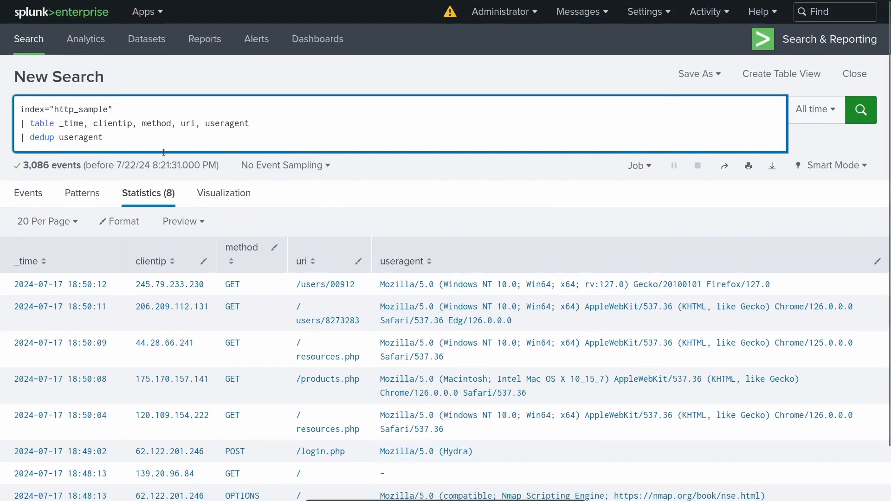
Add | rename useragent as "User Agent" on a new line, run the search and review the resulting table.
key(shift+Return)
text(| )
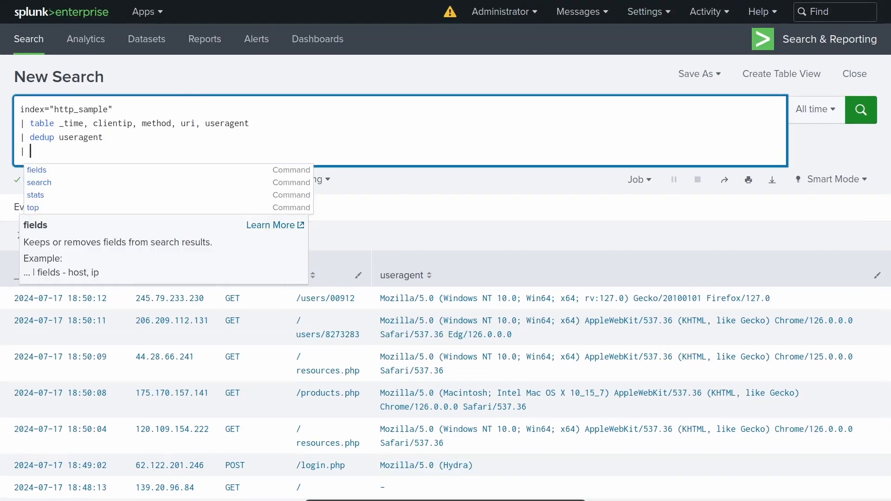
text(rename)
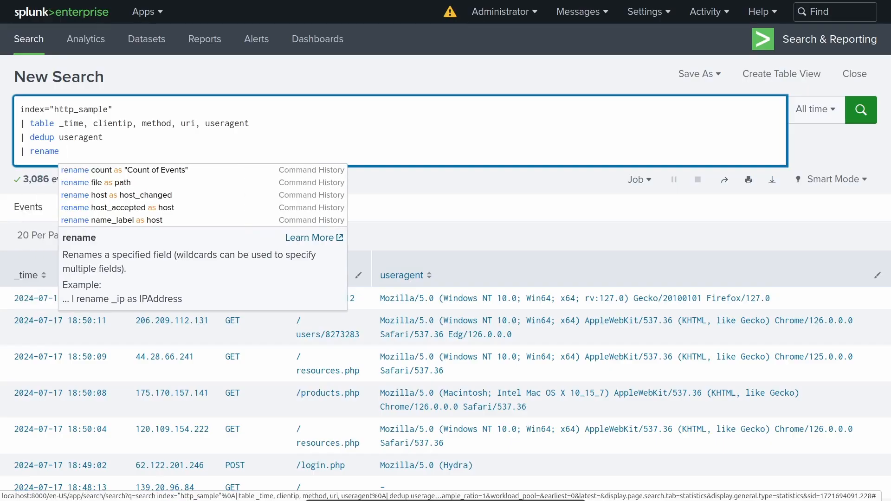
text(usera)
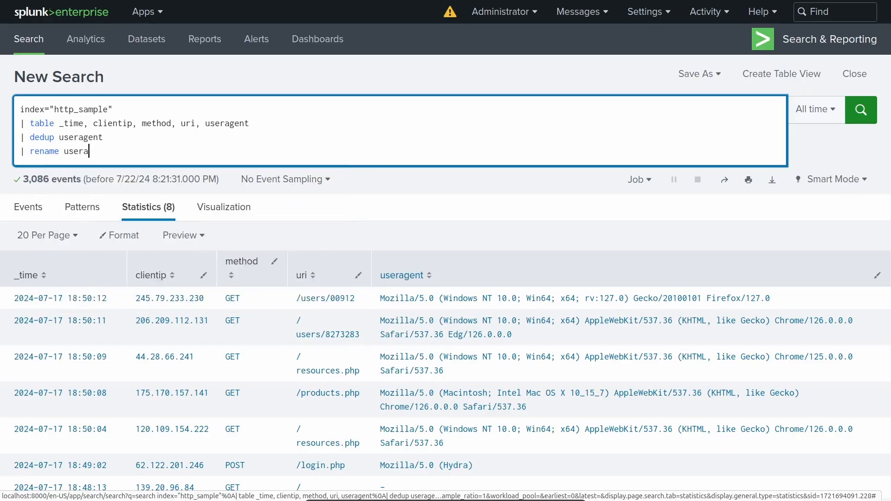
text(gent as)
text( "")
text(User Agent)
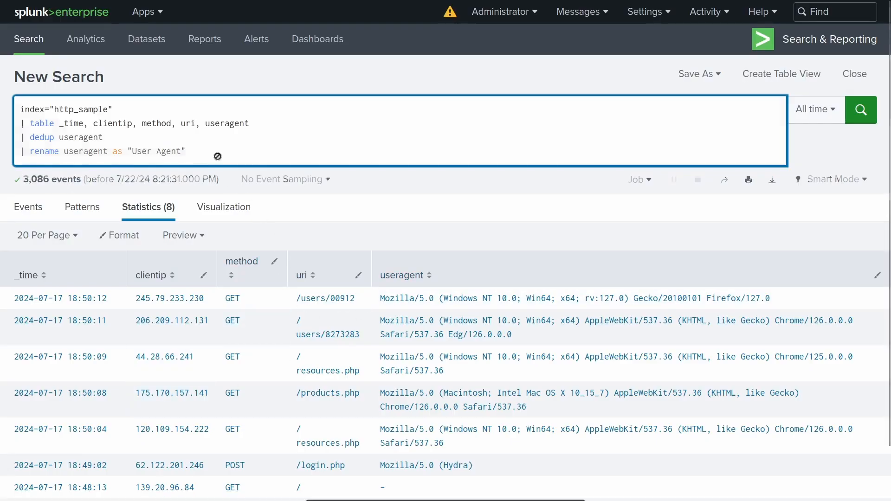
key(Return)
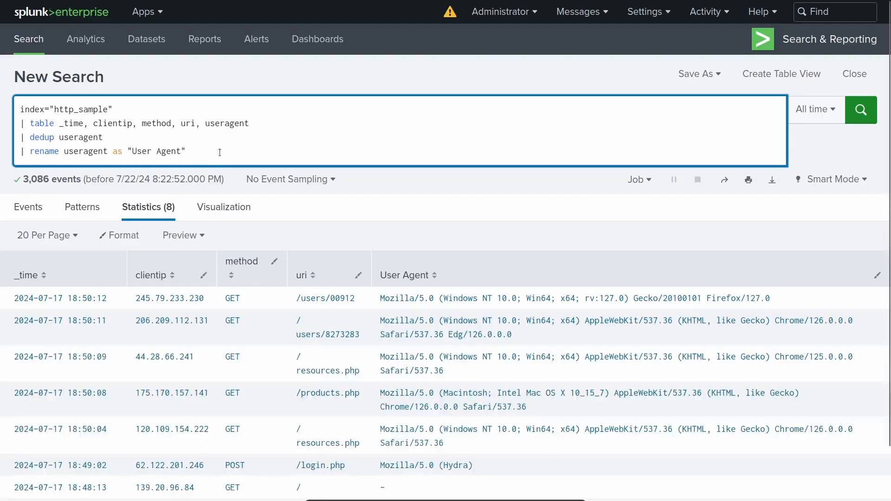
scroll(361, 266, down, 1)
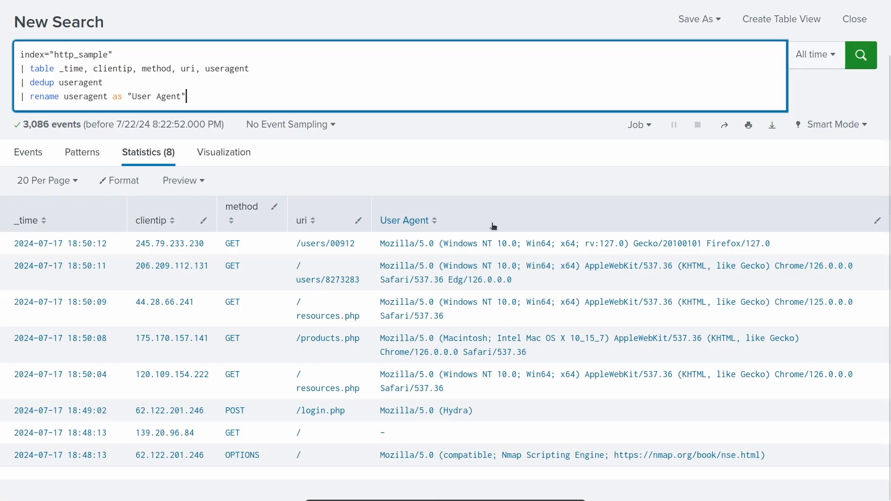
scroll(505, 248, up, 1)
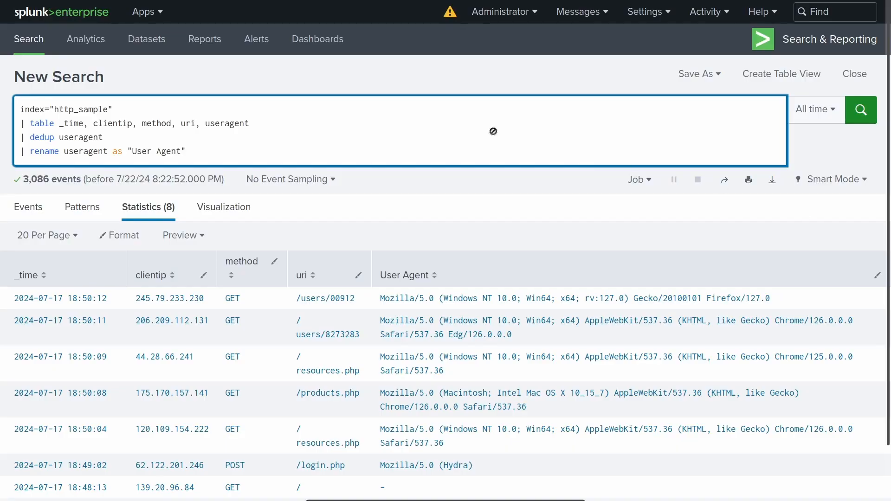
Replace the dedup and rename lines with "| top limit=5 useragent" and run the search.
drag(188, 151, 2, 135)
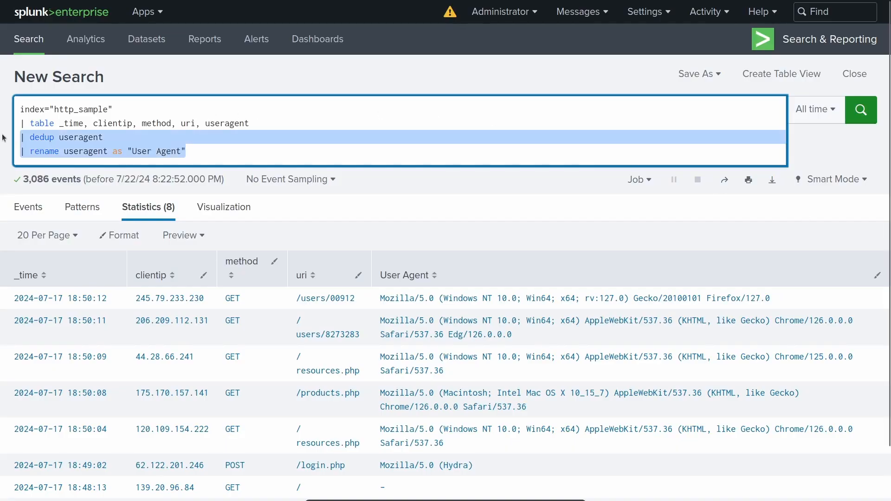
key(BackSpace)
text(|)
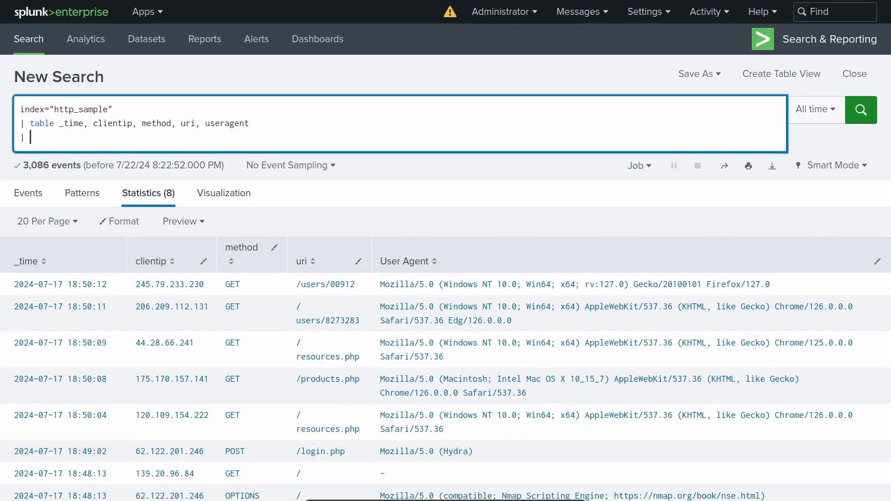
text( top )
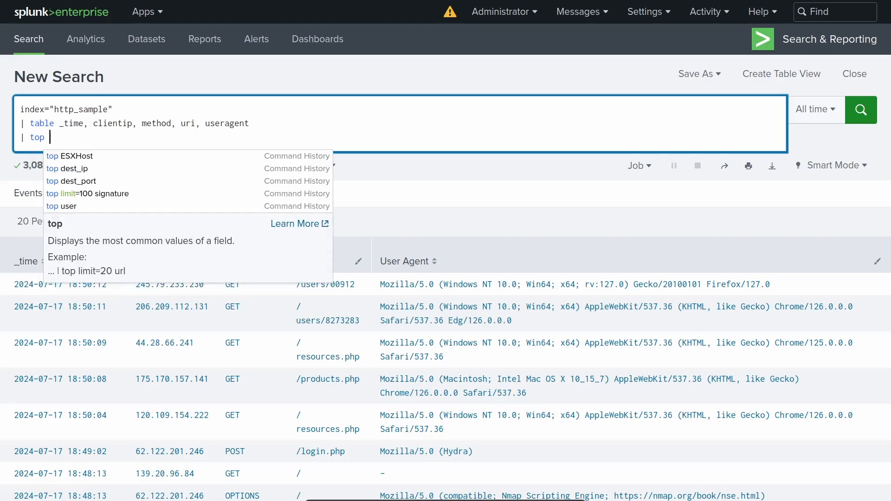
text(limit=5)
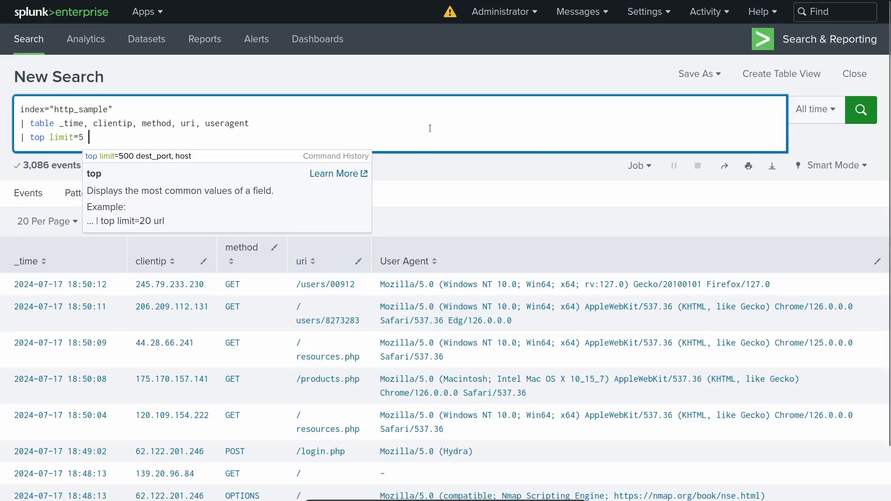
key(BackSpace)
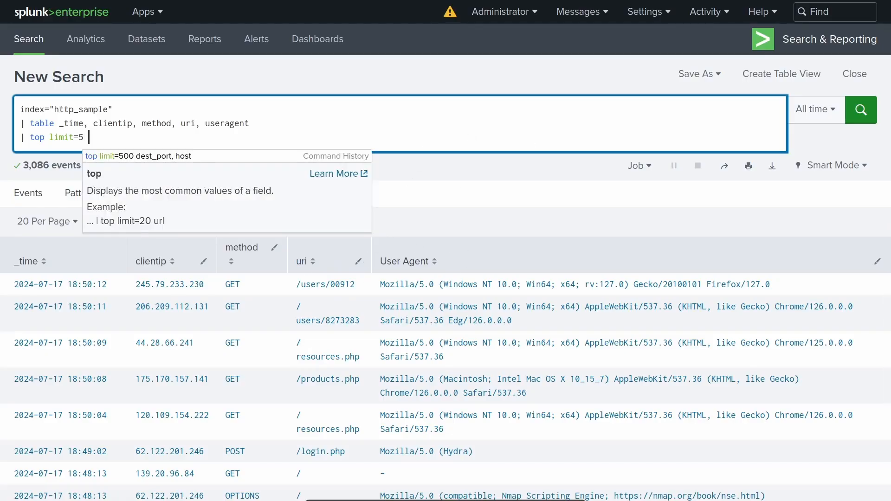
text(useragent)
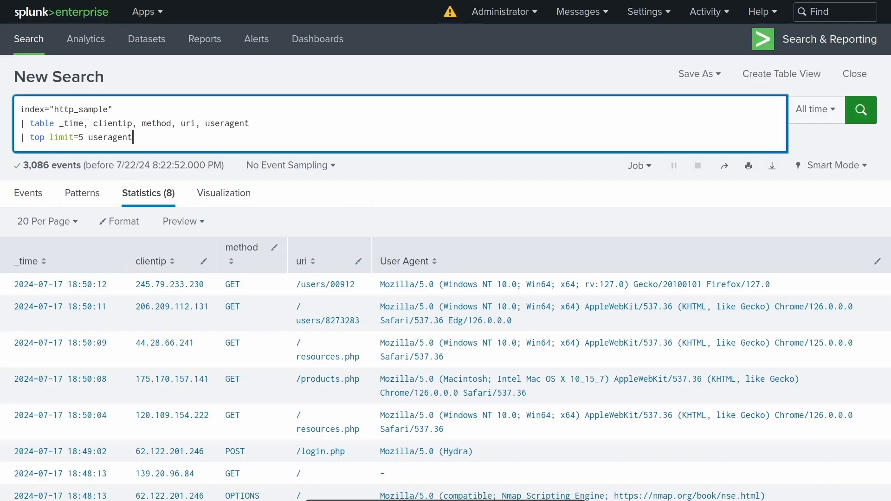
key(Return)
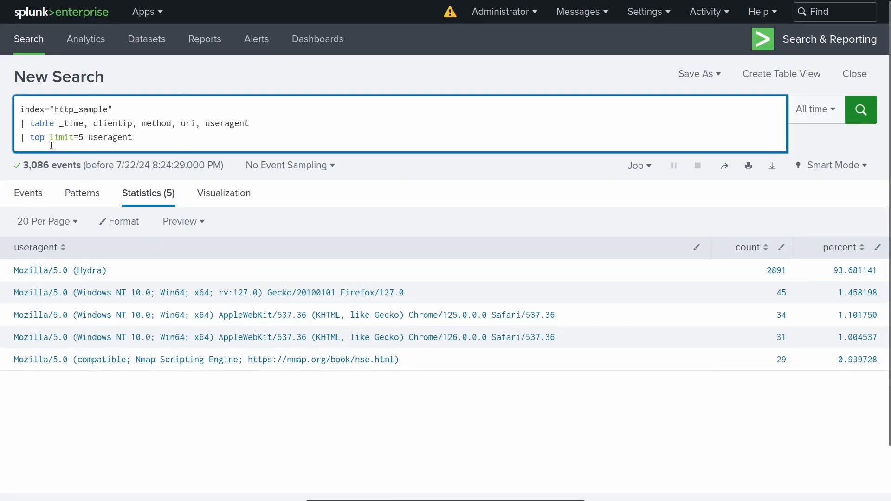
Change the top command to rare, keeping limit=5 useragent, and rerun the search.
double_click(37, 137)
text(rare)
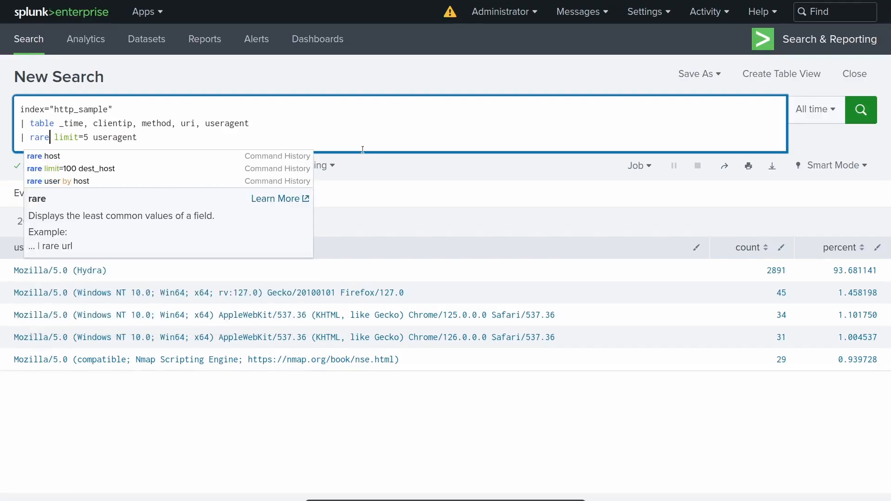
key(Return)
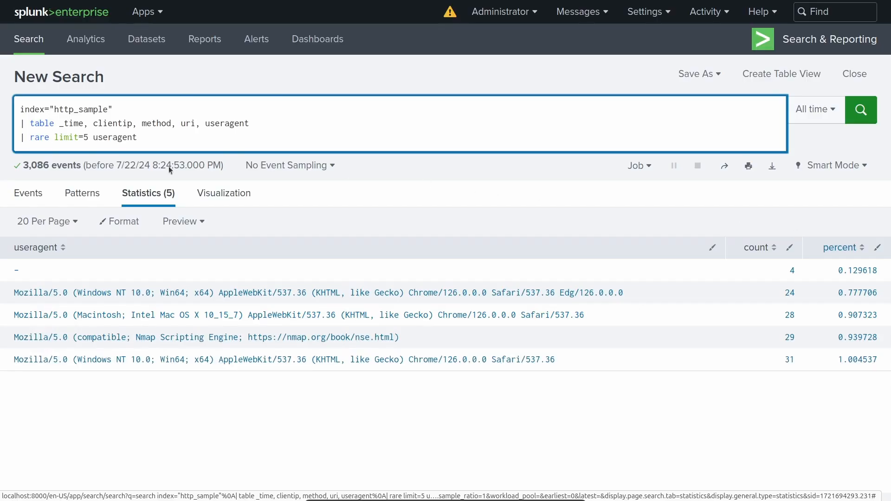
Replace the table and rare lines with "| chart count by status" and run the search.
click(162, 137)
drag(162, 137, 5, 128)
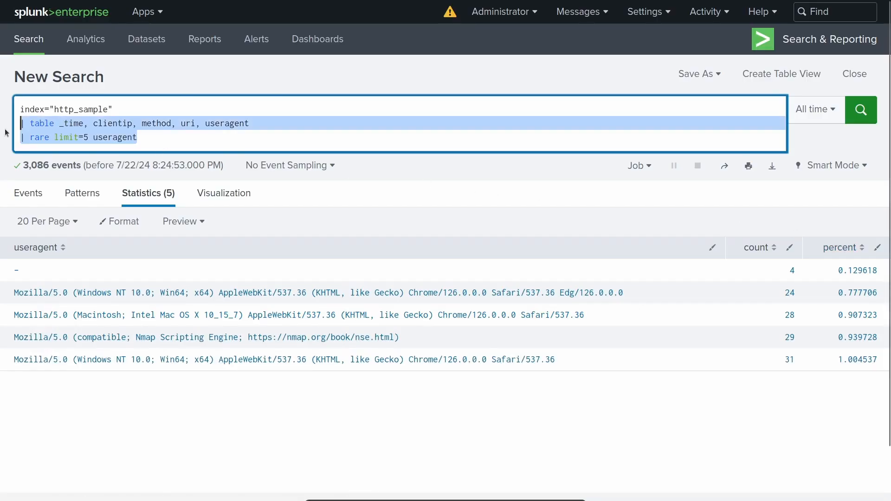
key(BackSpace)
text(| chart)
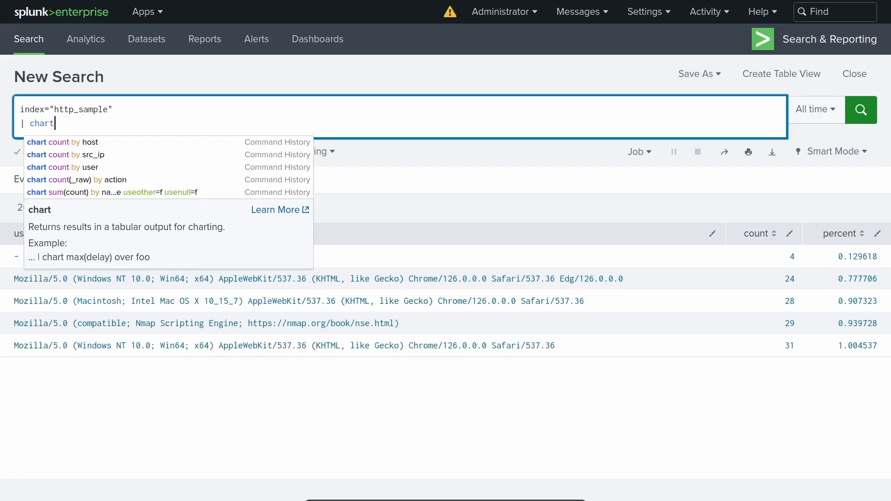
text(co)
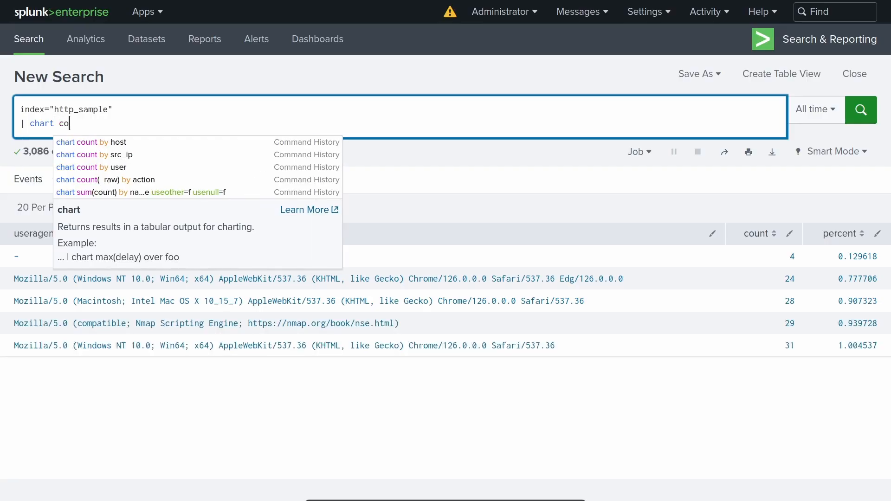
text(unt by)
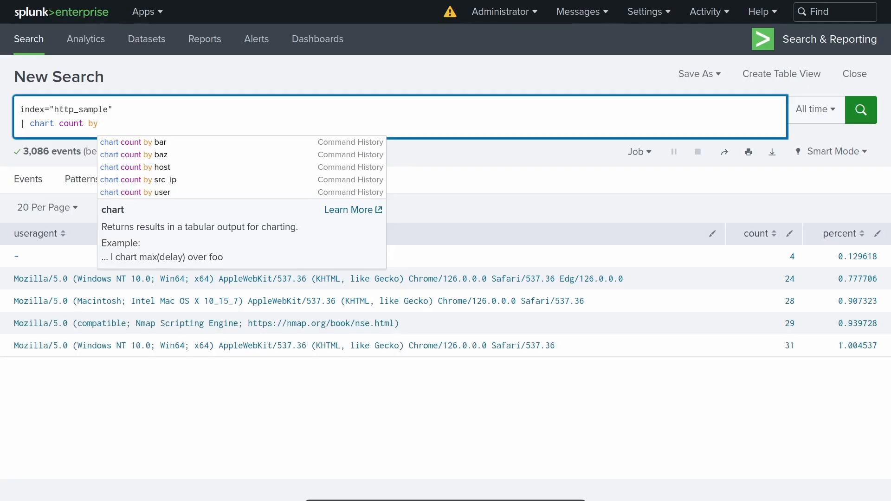
text(status)
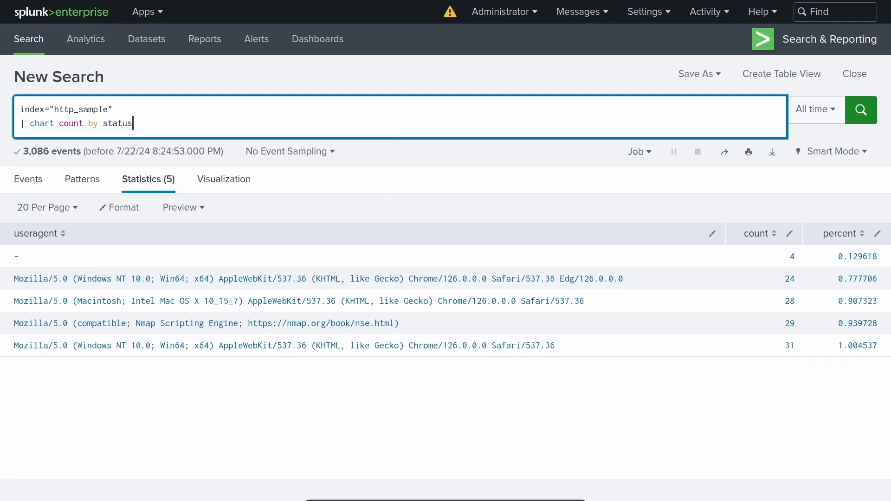
key(Return)
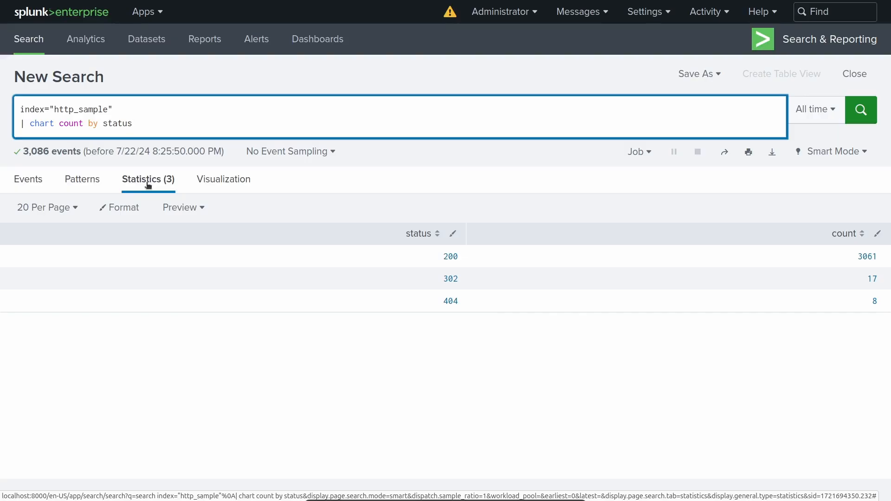
Visualize the status counts as a pie chart, and switch the visualization to a filler gauge.
click(235, 182)
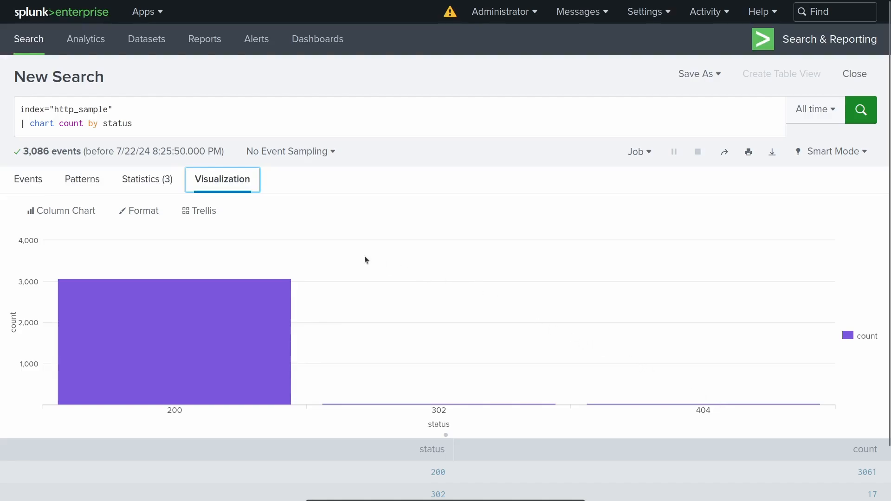
click(65, 212)
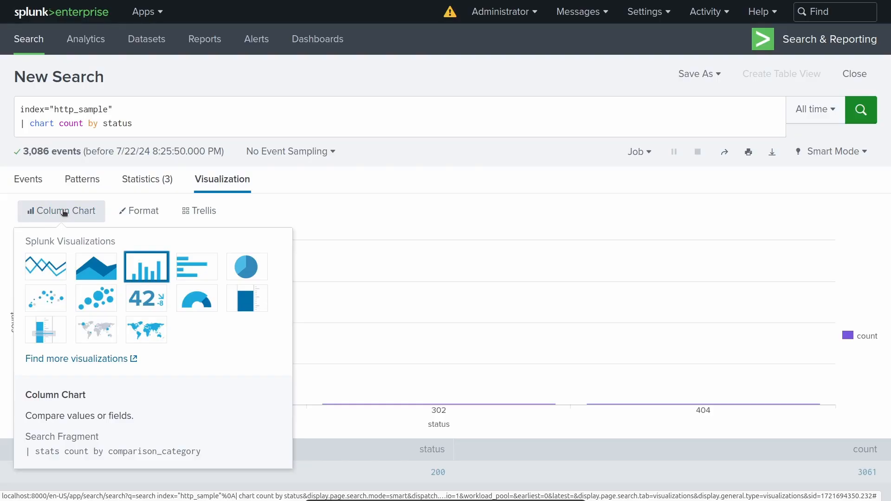
click(241, 267)
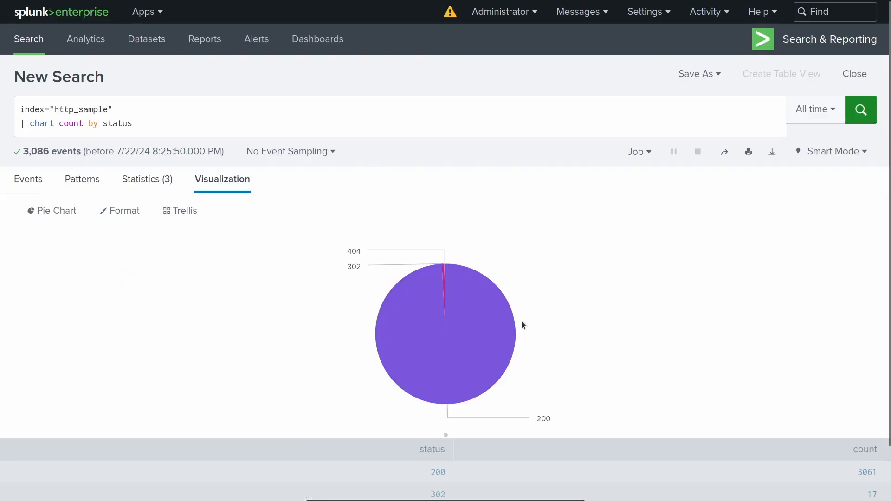
click(38, 209)
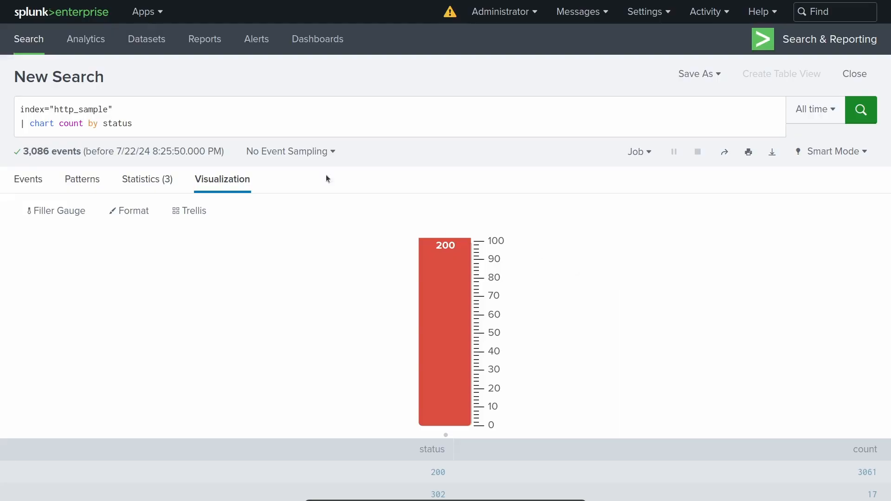
Remove the chart line and rerun the search with only index="http_sample".
drag(147, 123, 10, 120)
key(BackSpace)
key(BackSpace)
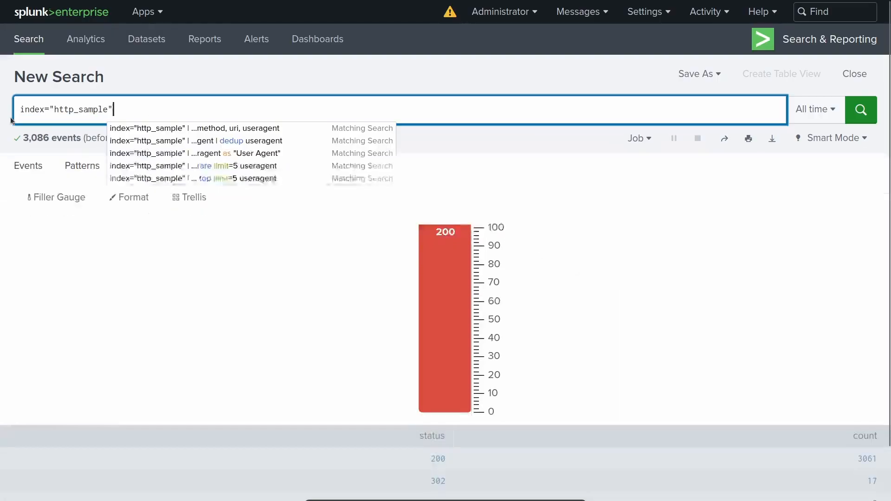
key(Return)
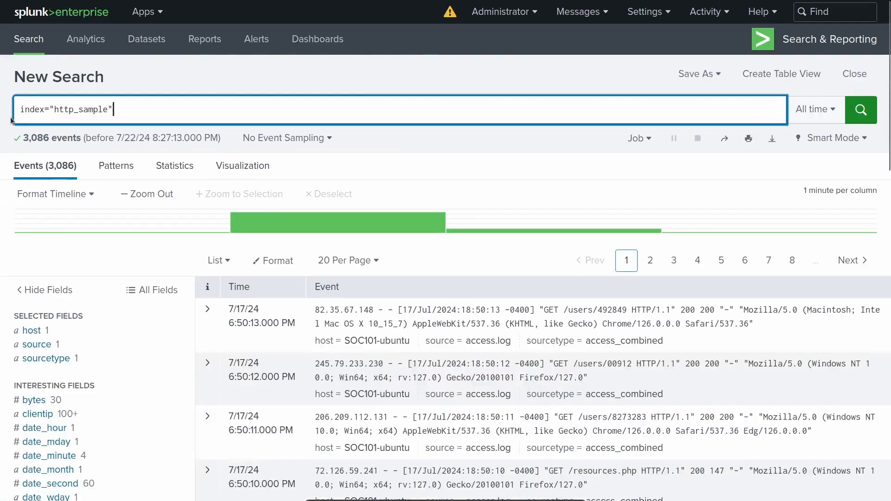
Review the top values of the clientip field and run the search filtered with clientip=62.122.201.246.
click(46, 415)
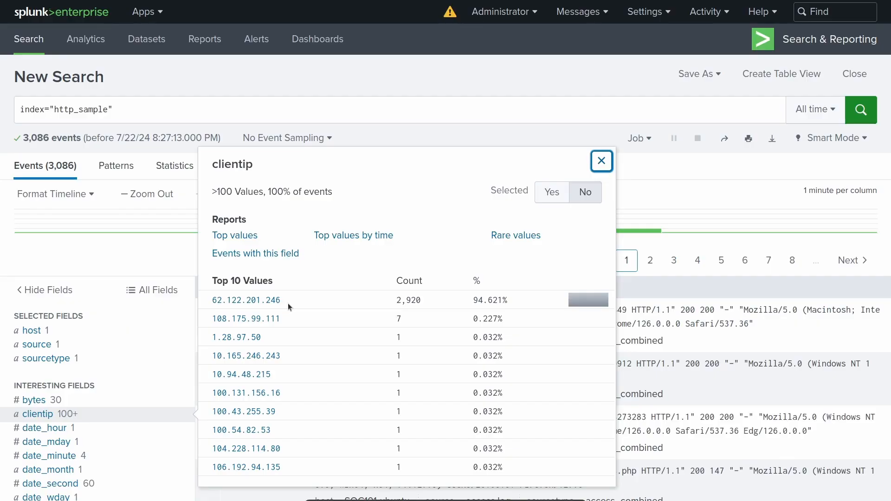
click(179, 115)
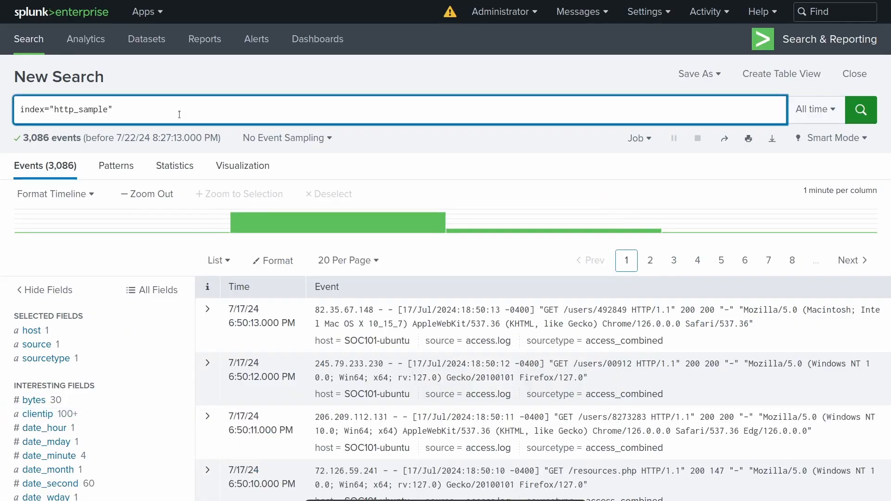
text(c)
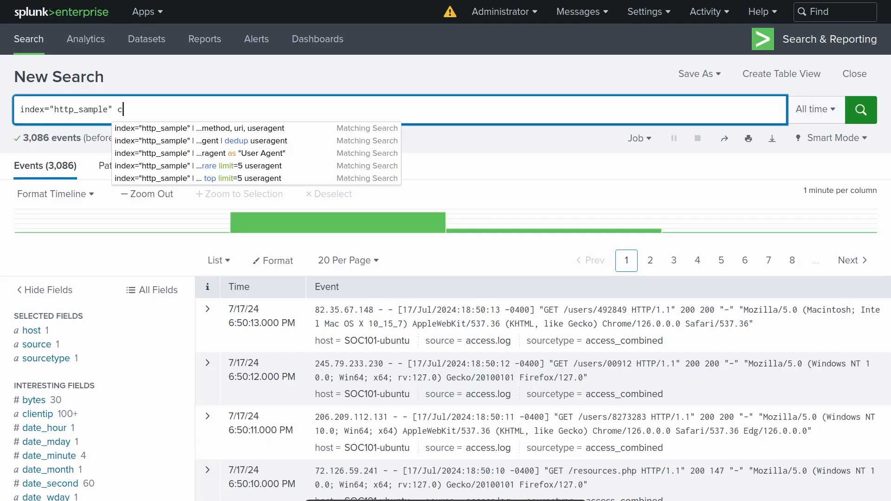
text(lientip)
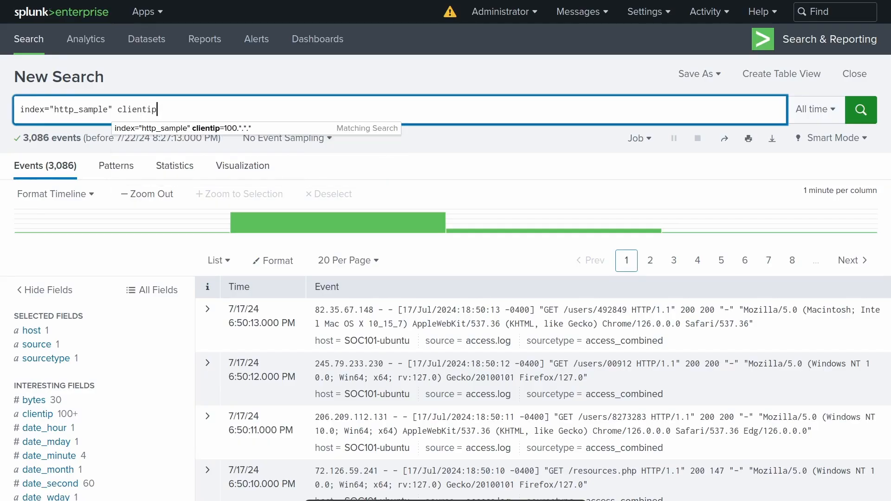
text(=)
text(6)
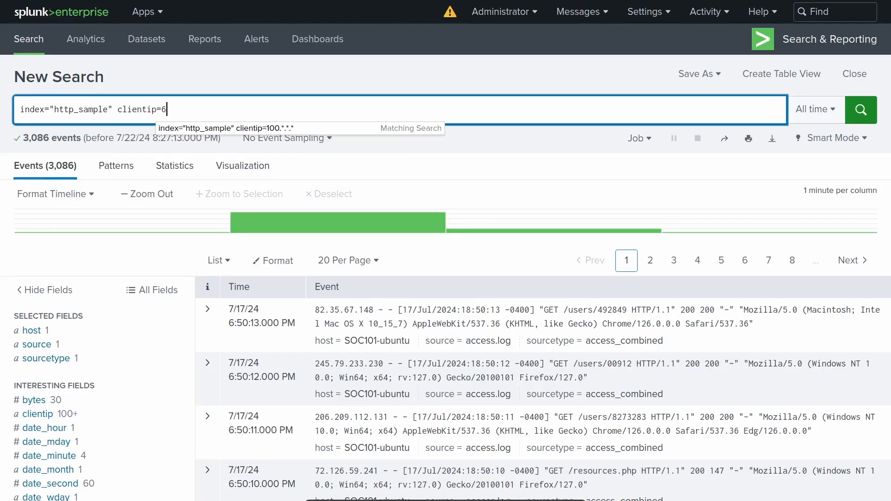
text(2.122.)
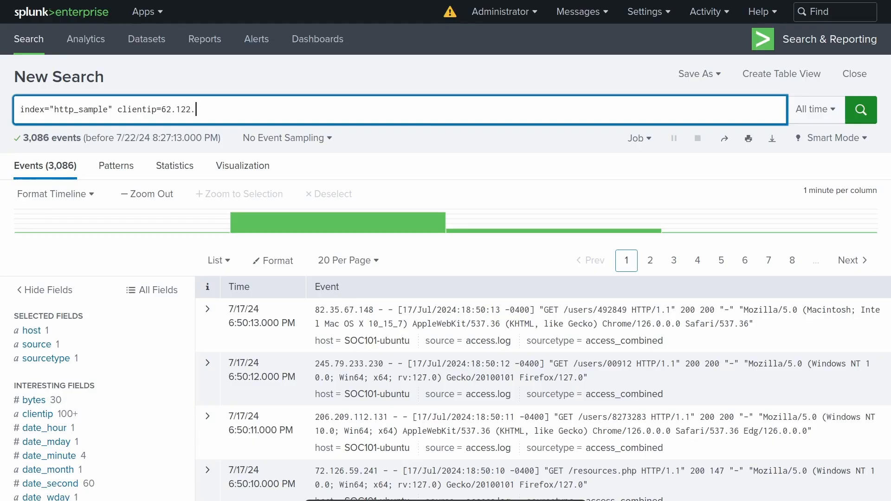
text(201.246)
key(Return)
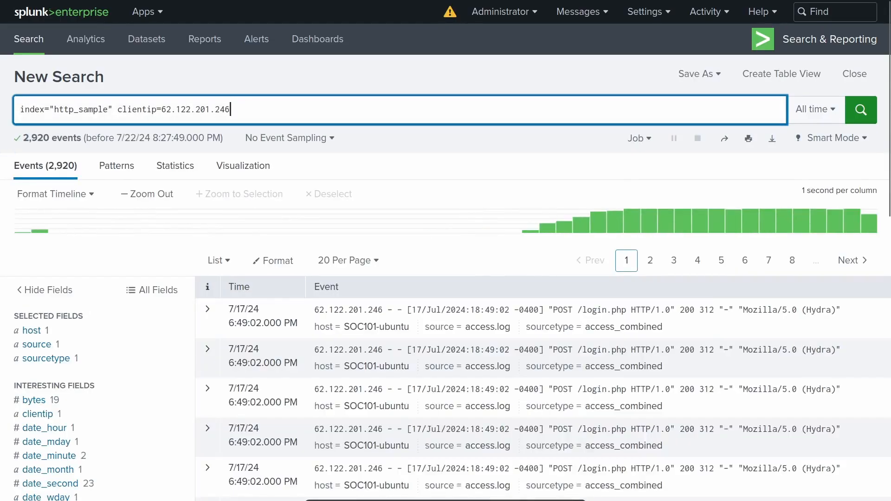
Add "| timechart span=1s count" on a new line below the clientip filter and run the search.
key(shift+Return)
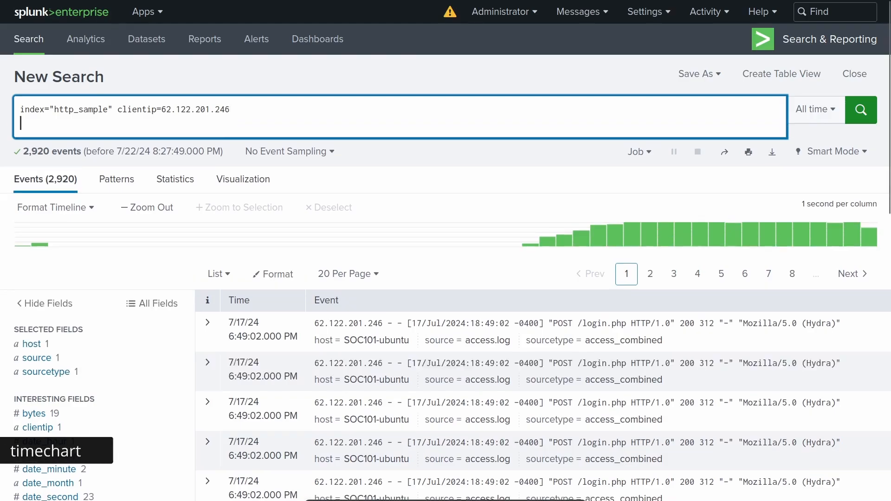
text(| t)
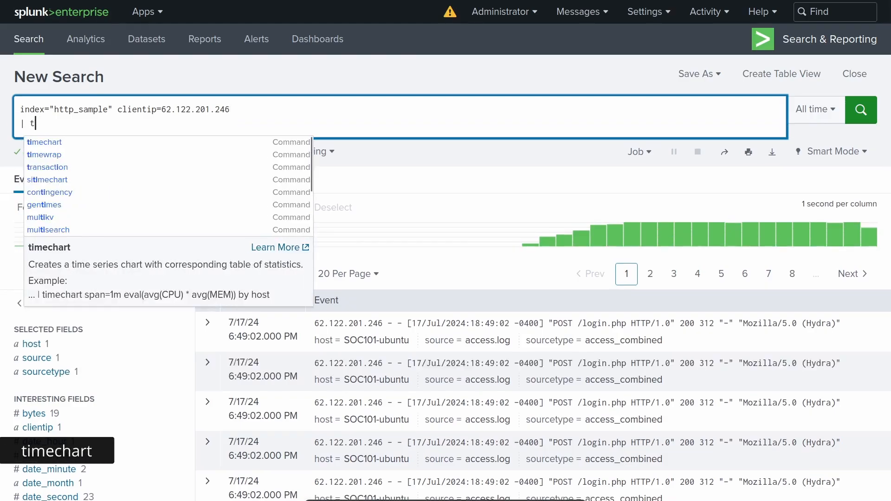
text(imechart)
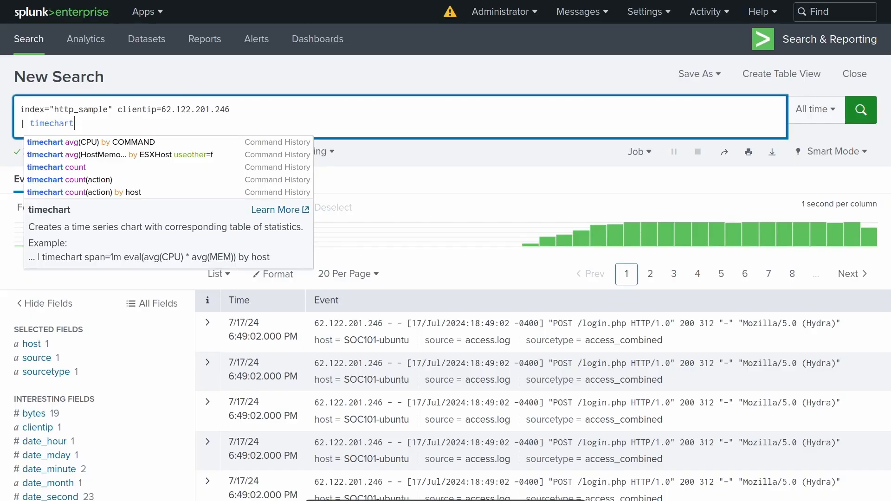
text(span)
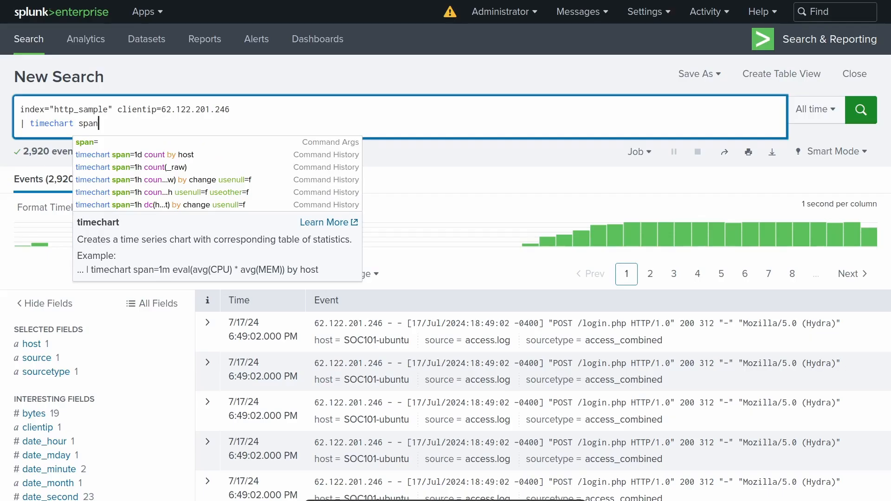
text(=1s)
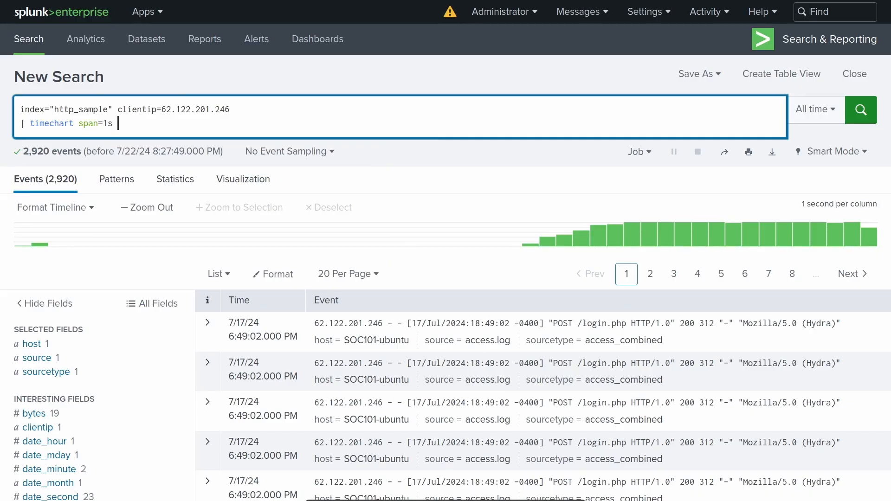
text( count)
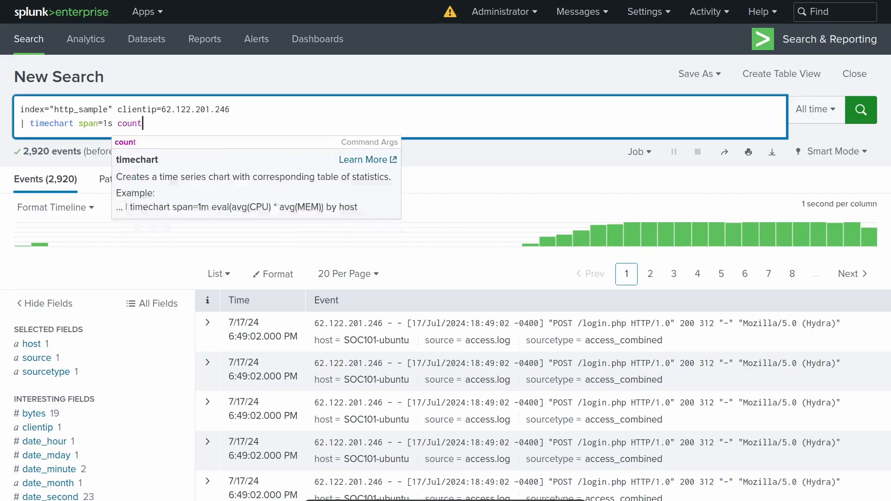
key(Return)
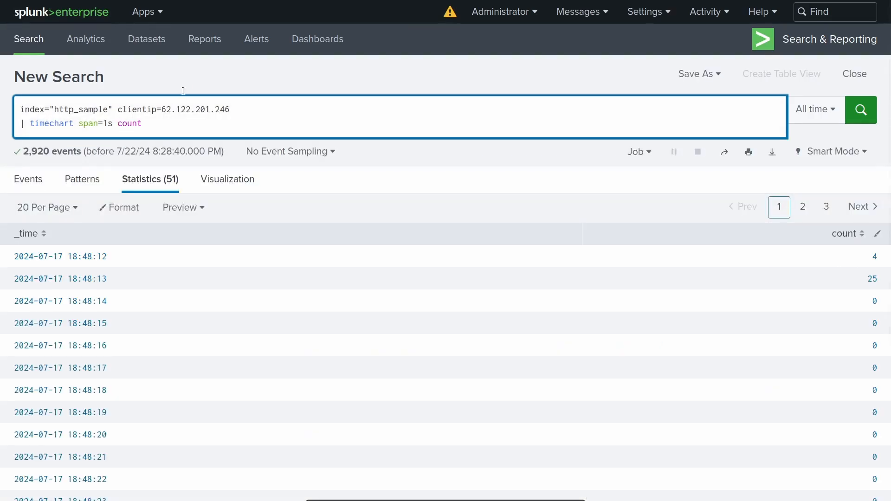
Visualize the per-second timechart counts as a line chart instead of a filler gauge.
click(232, 188)
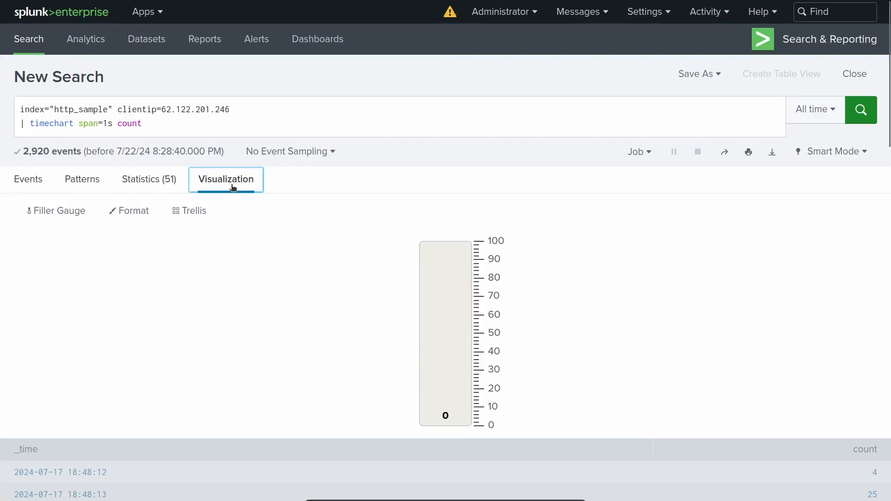
click(76, 210)
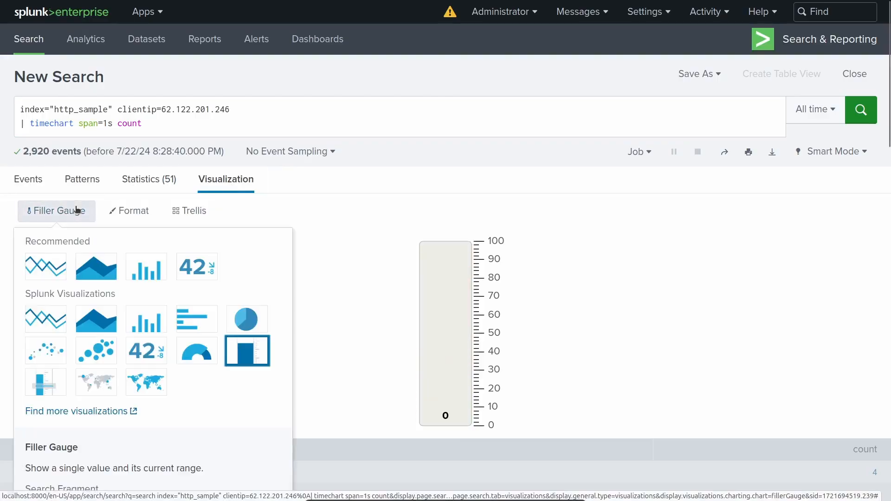
click(51, 259)
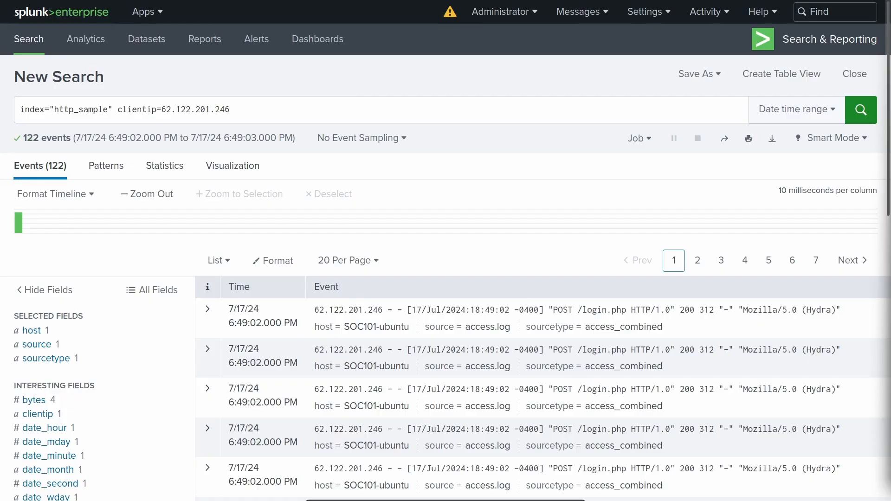
Add "| table _time, clientip, useragent" on a new line to the one-second drilldown search and run it.
click(274, 117)
key(shift+Return)
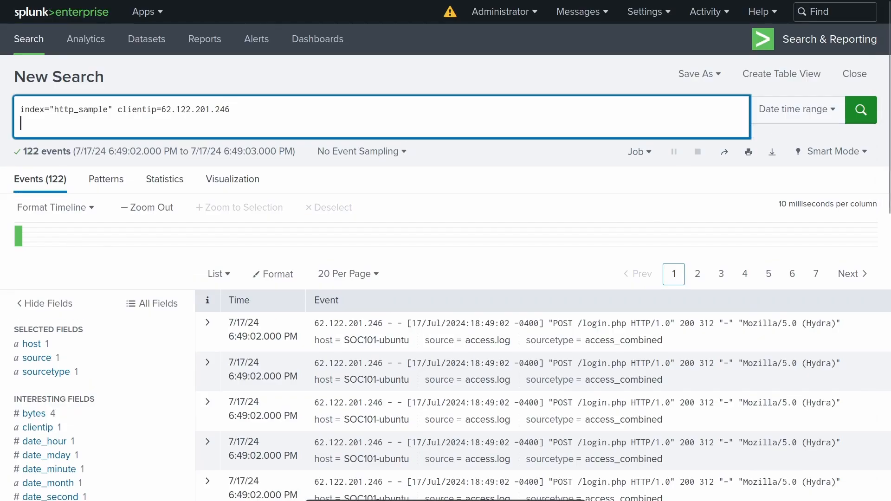
text(| table)
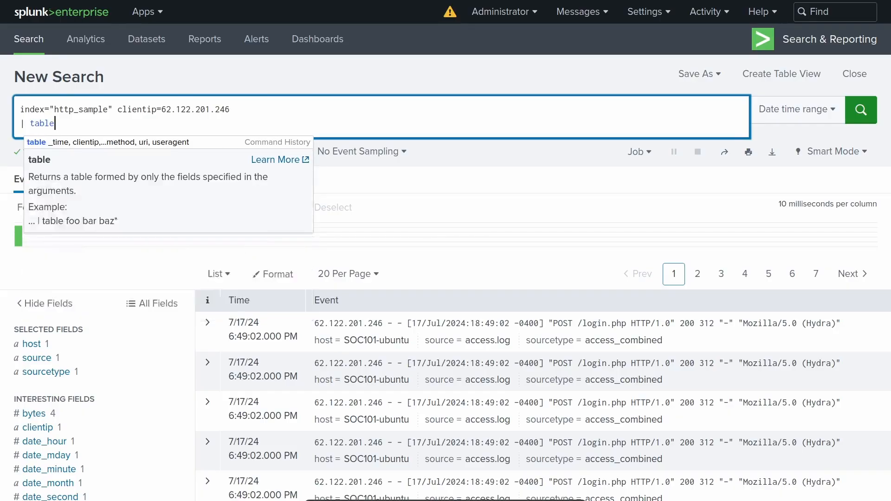
text( _t)
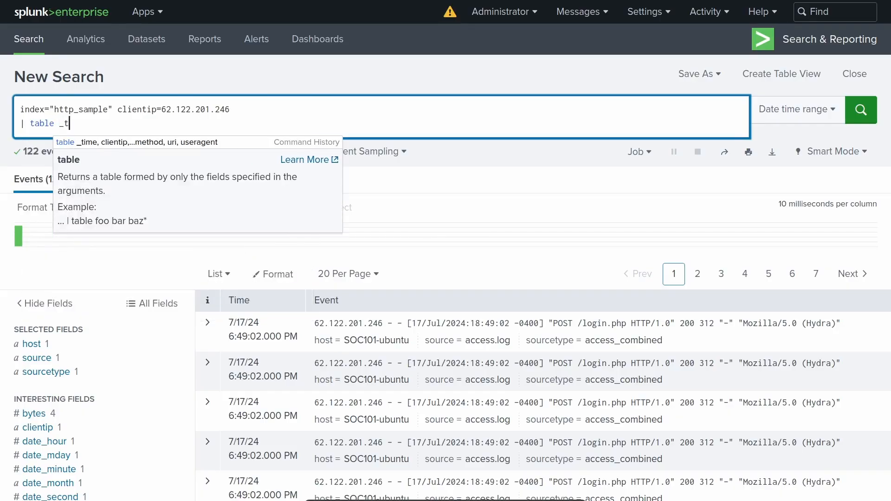
text(ime, clienti)
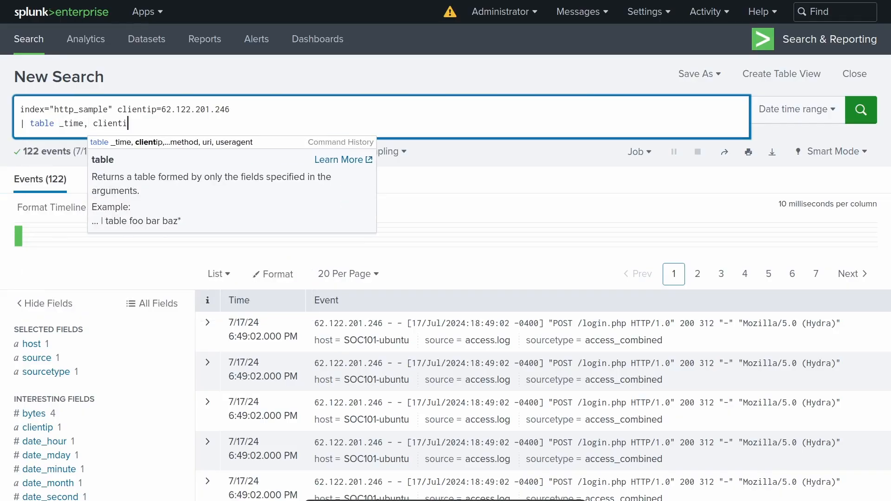
text(p, )
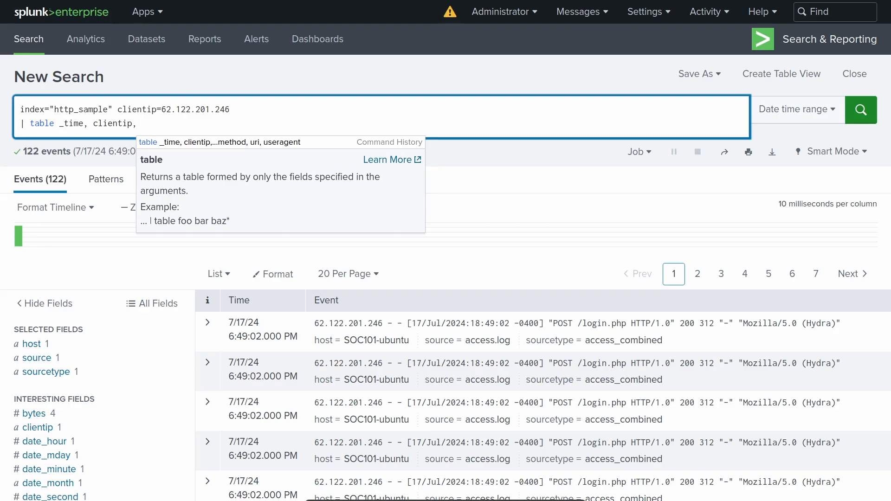
text(useragent)
key(Return)
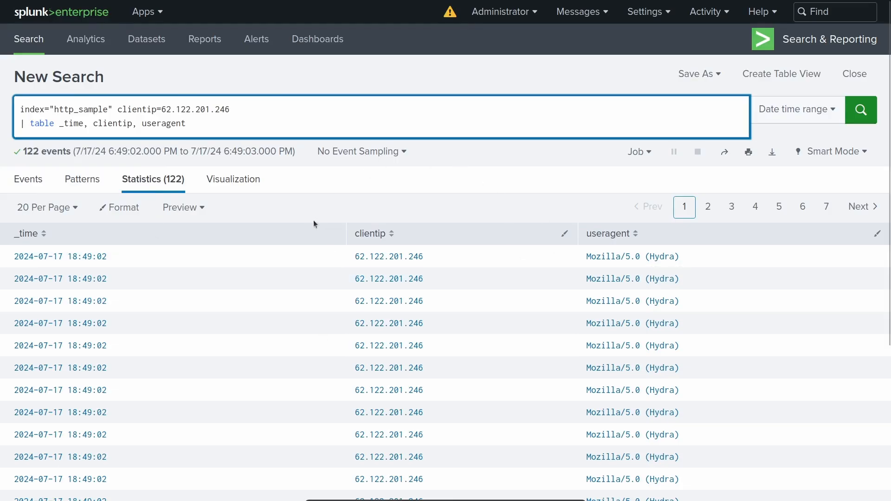
Add "| search useragent=*Nmap*" on a new line below the table command and run the search.
key(shift+Return)
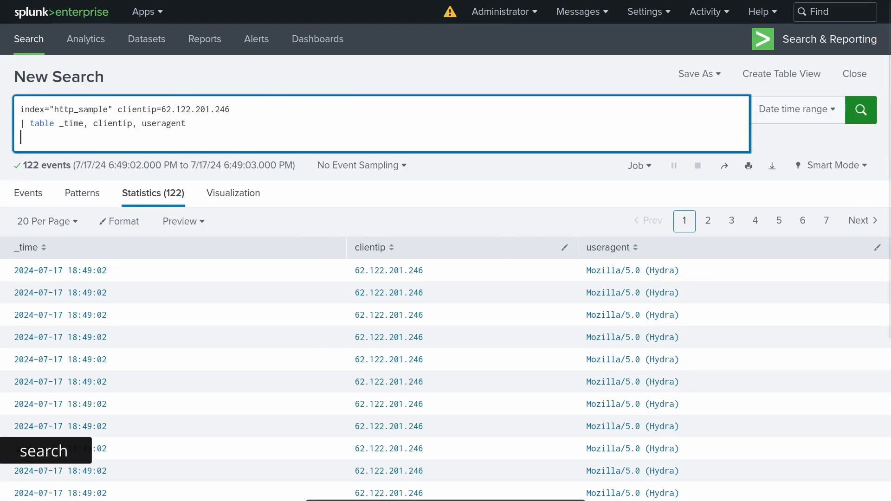
text(| search)
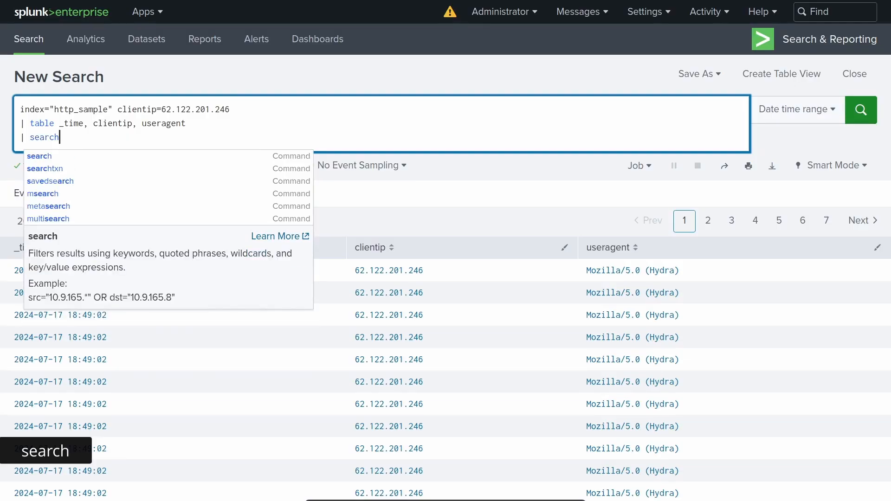
drag(231, 110, 20, 111)
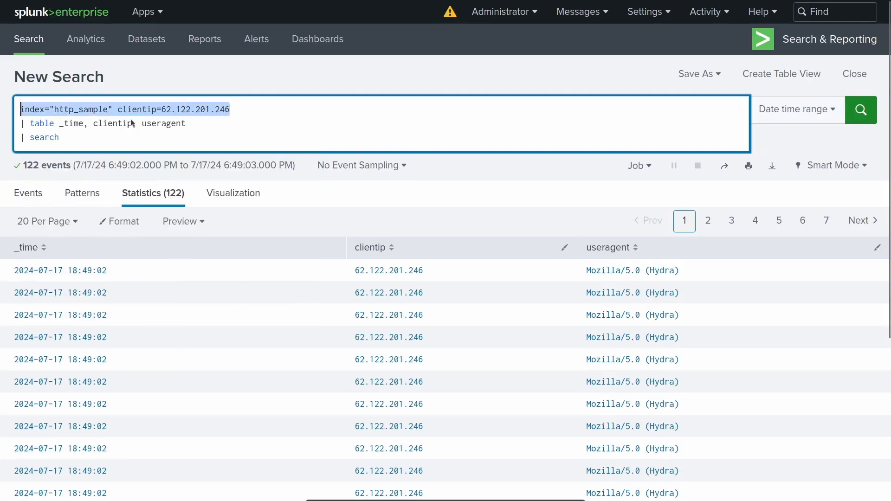
click(208, 135)
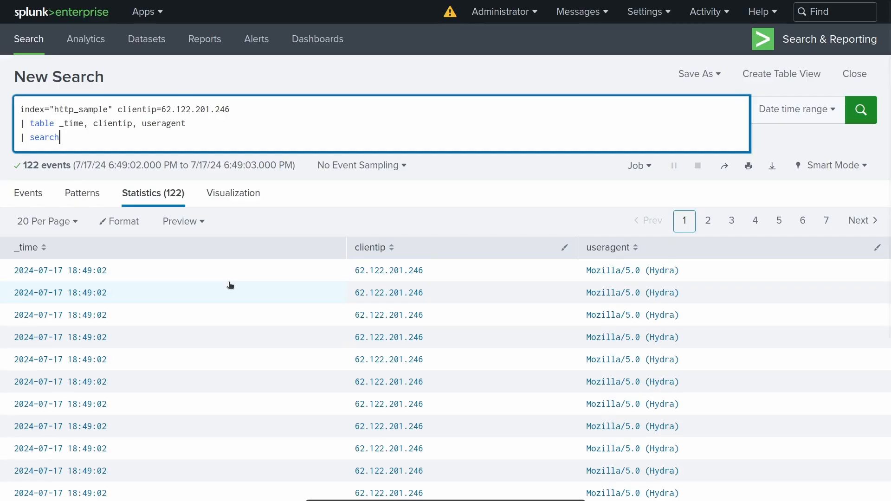
text(useragent=*Nmap*)
key(Return)
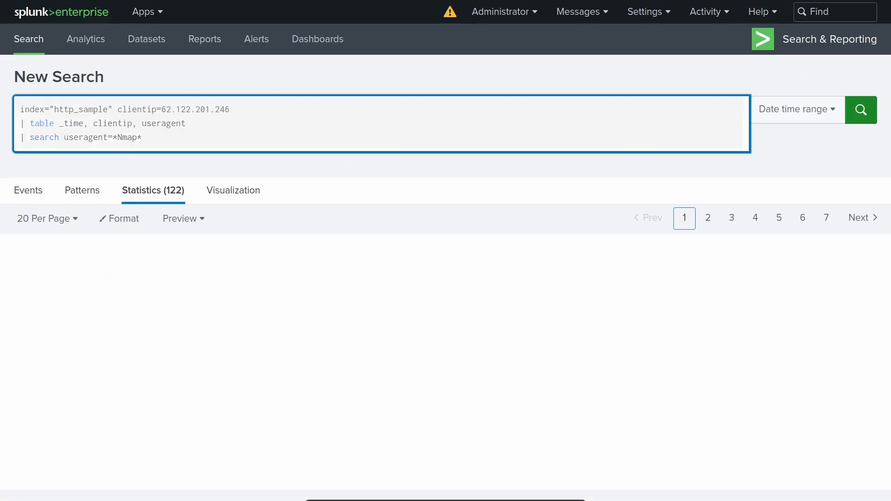
click(163, 298)
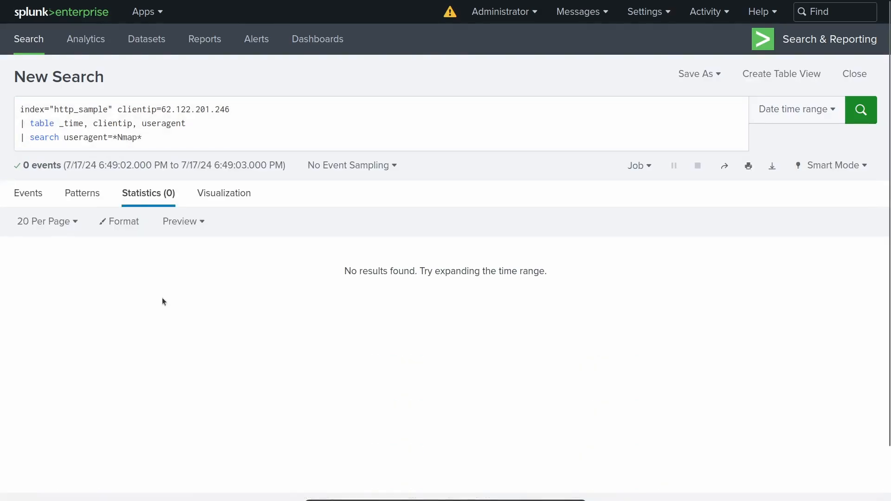
Set the Nmap search's time range to All time and review the returned useragent rows.
click(758, 121)
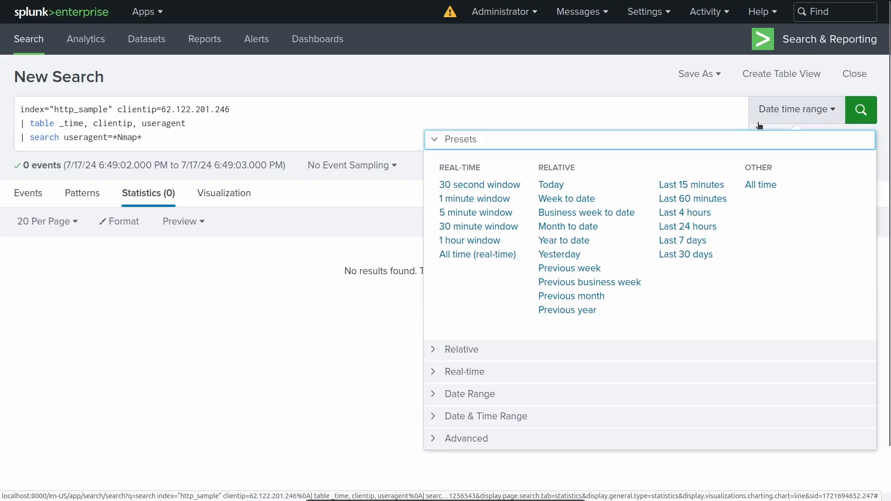
click(753, 191)
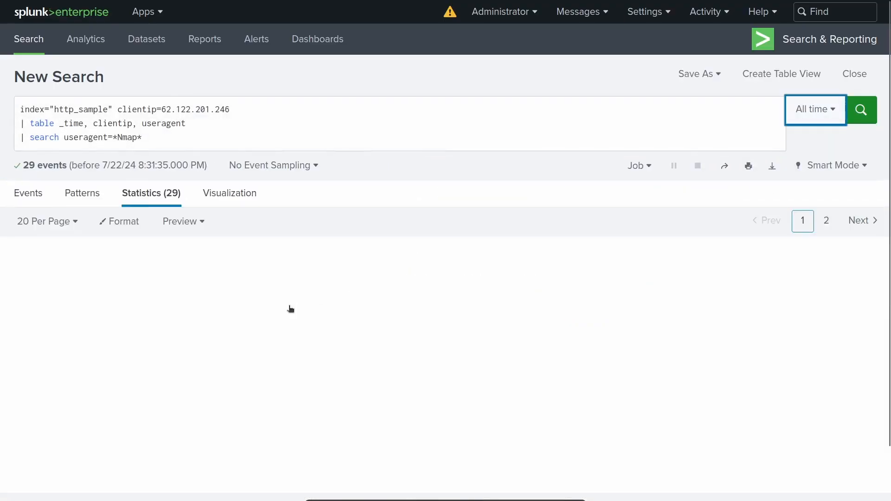
scroll(418, 272, down, 4)
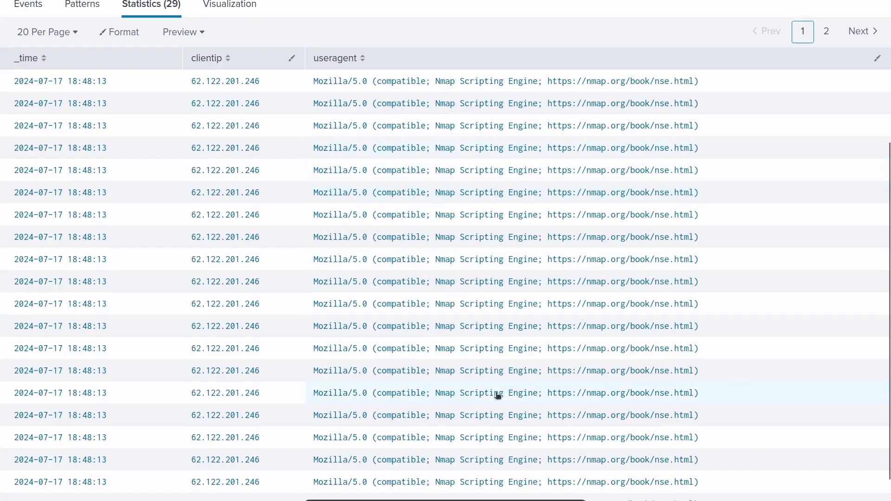
scroll(497, 396, up, 4)
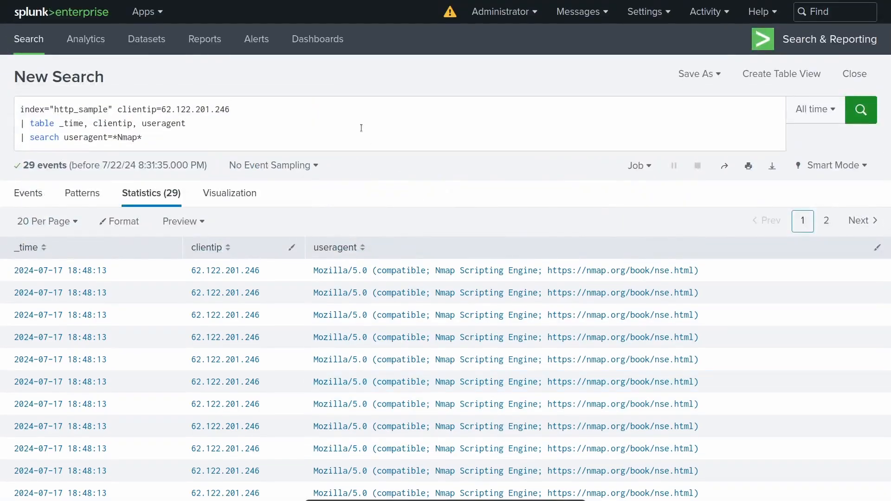
click(135, 143)
drag(135, 143, 24, 143)
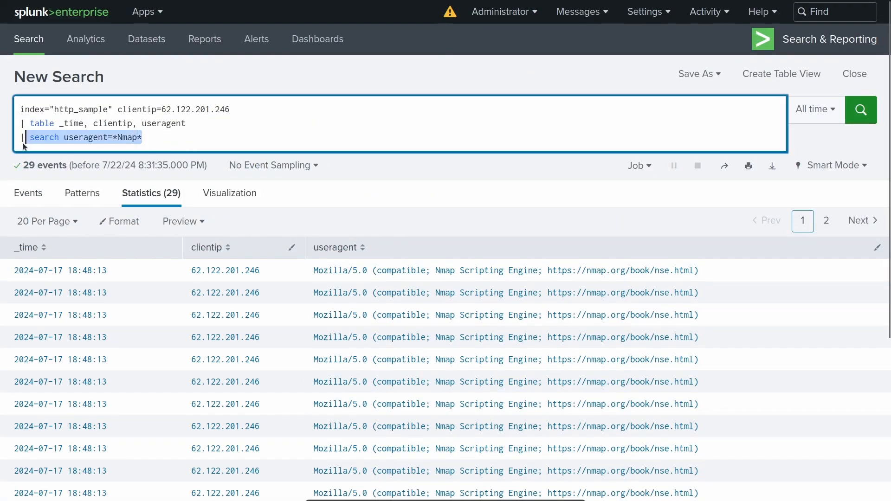
click(212, 142)
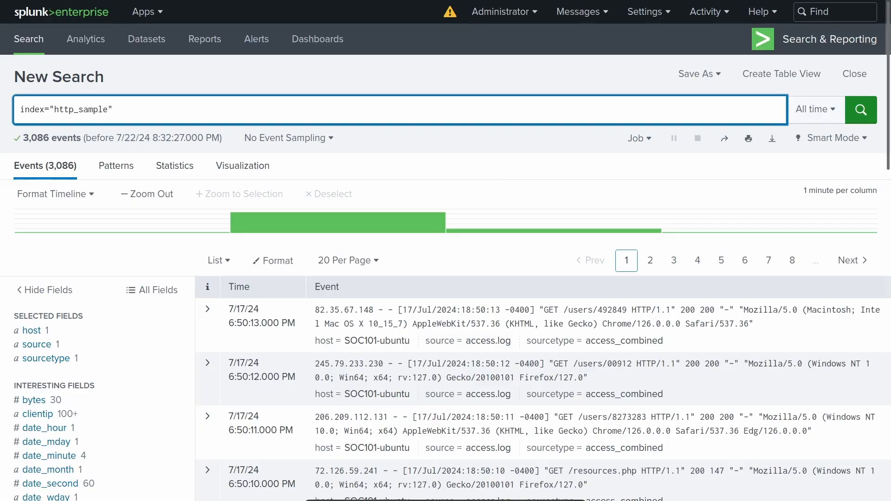
Add "| iplocation clientip" on a new line below index="http_sample" and run the search.
key(shift+Return)
text(| i)
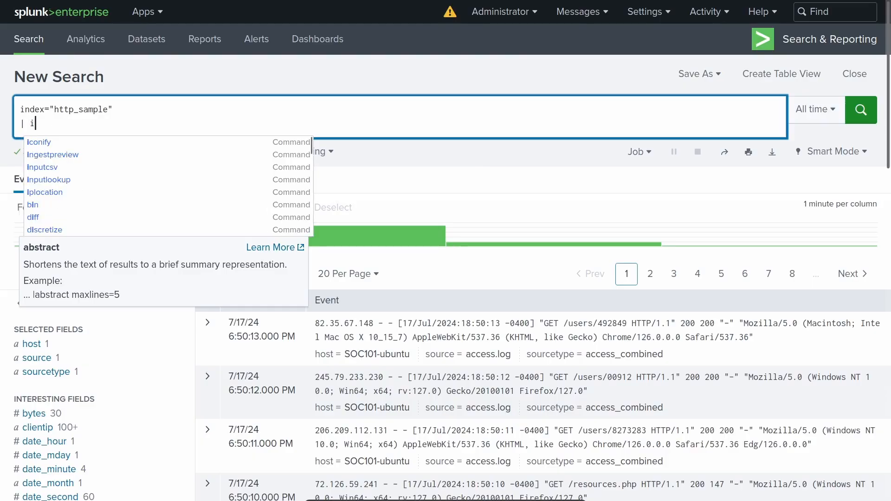
text(plocation)
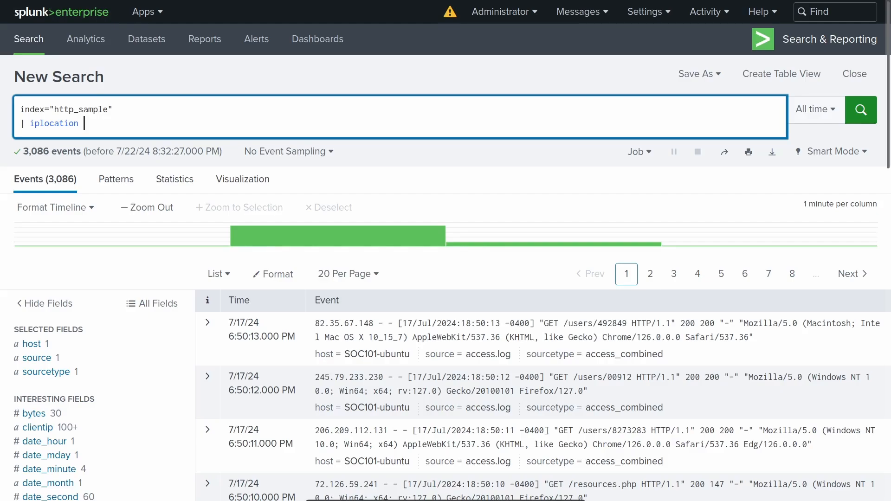
text(clientip)
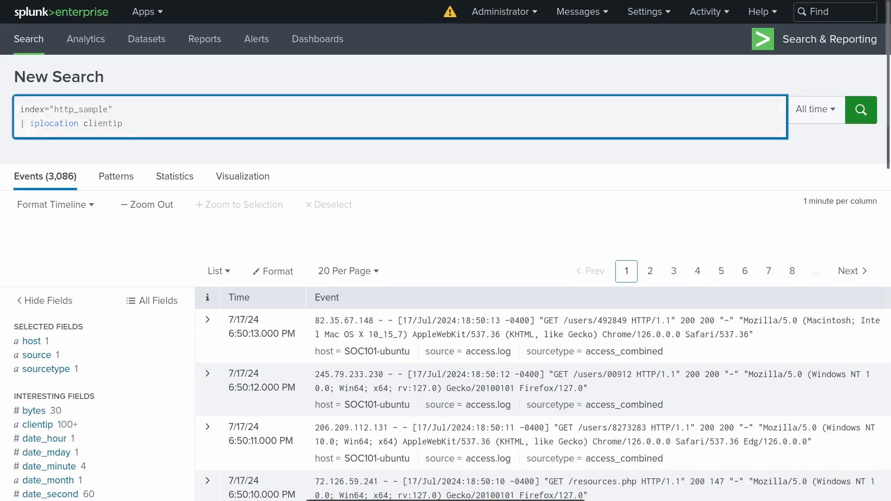
key(Return)
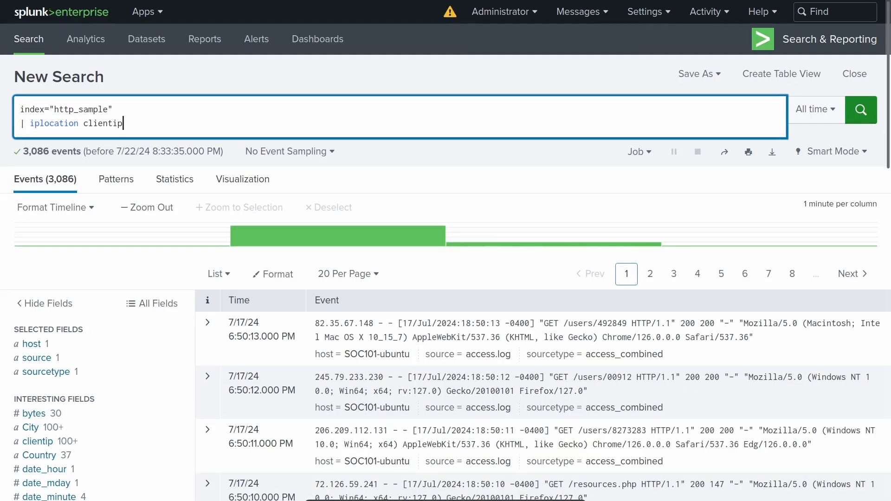
Review the top values of the Country and City fields in the iplocation results.
scroll(51, 304, down, 4)
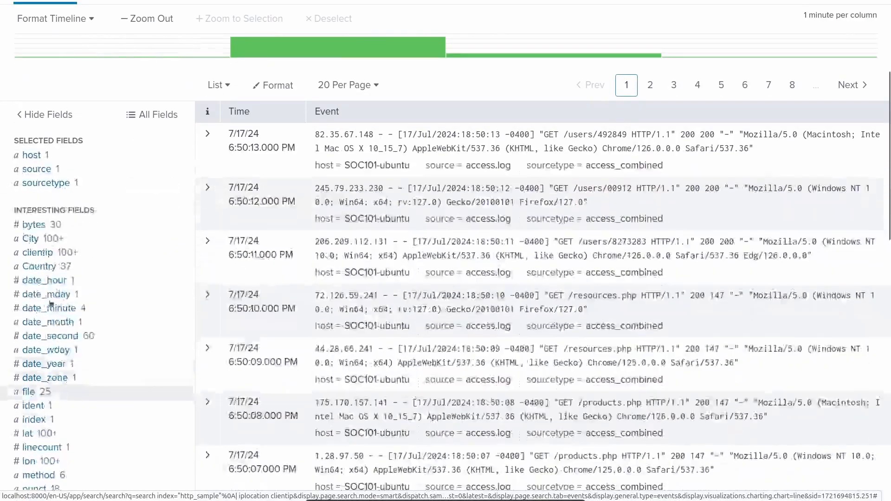
click(38, 268)
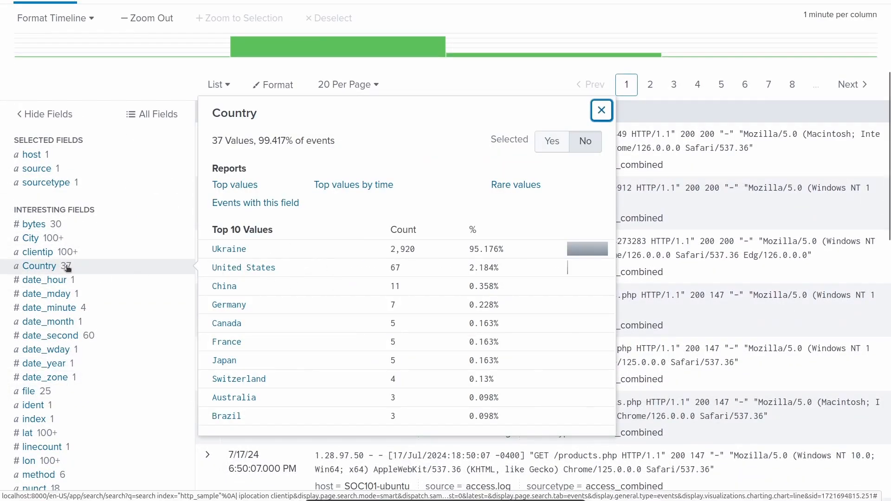
click(29, 238)
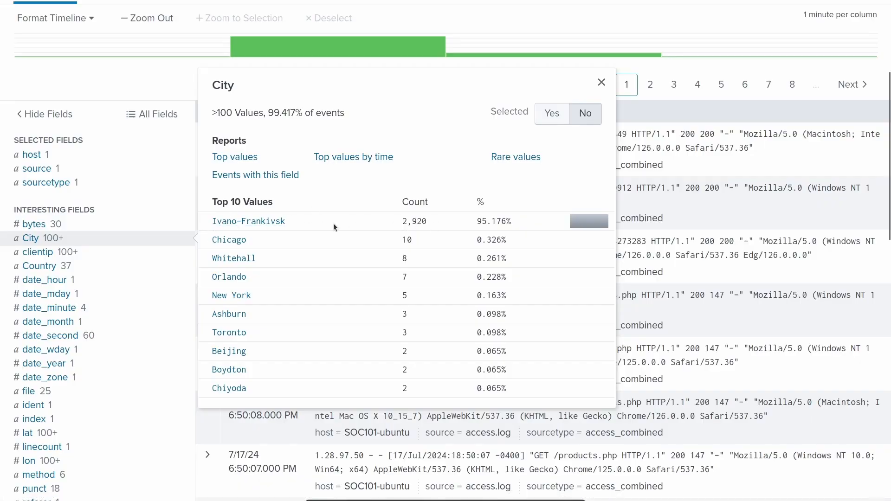
key(Escape)
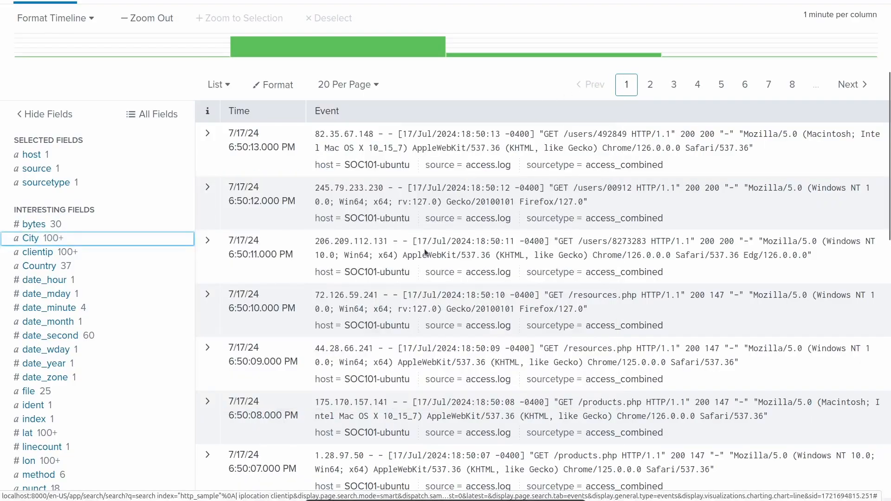
scroll(384, 221, up, 5)
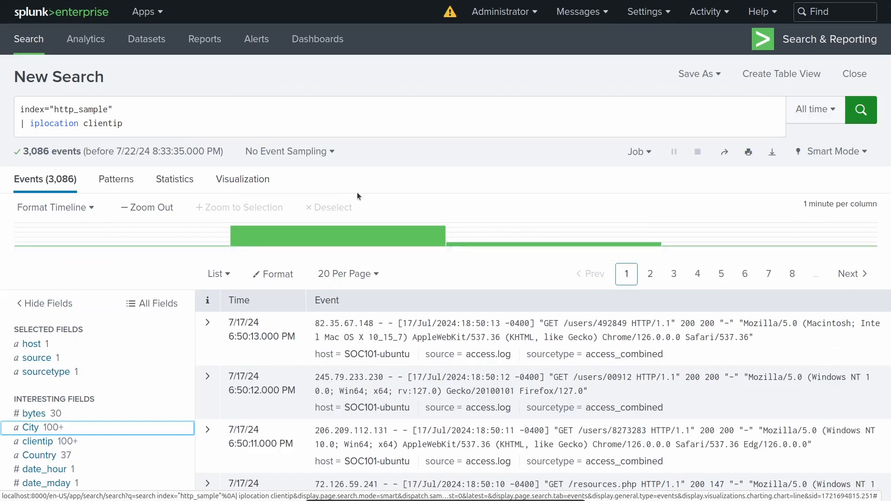
Add "| table _time, clientip, Country, City, uri" on a new line below the iplocation command and run the search.
click(220, 125)
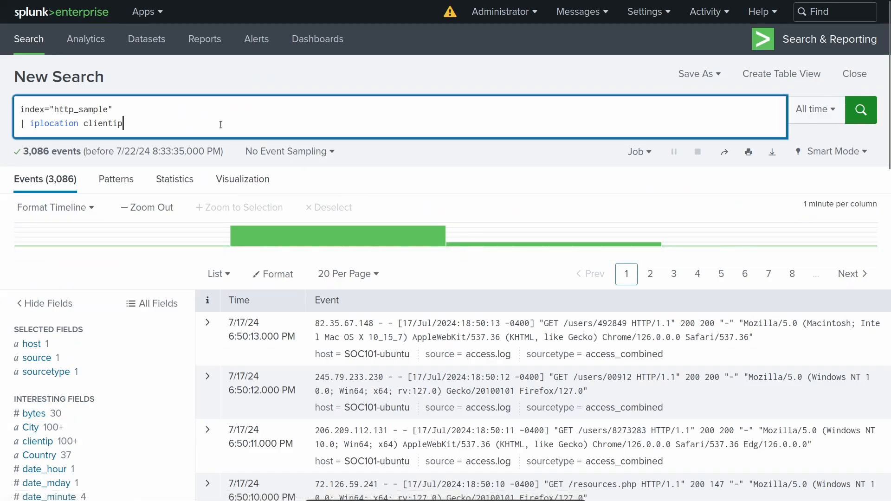
key(shift+Return)
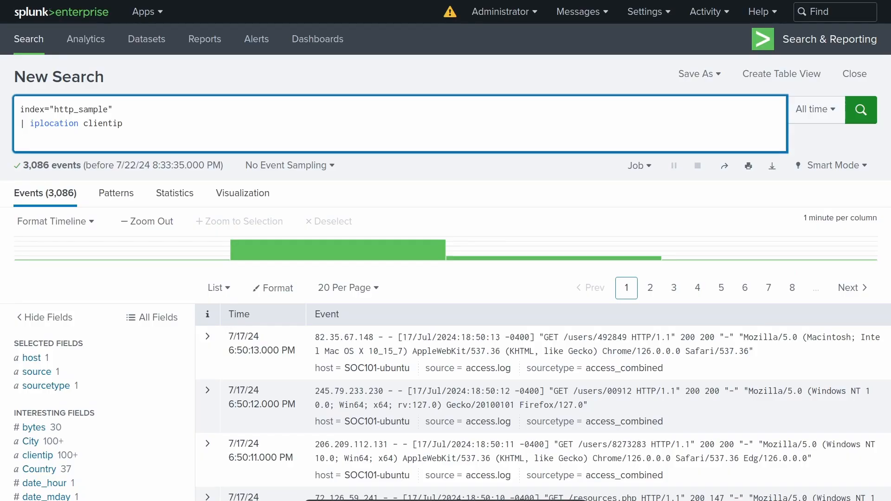
text(| table )
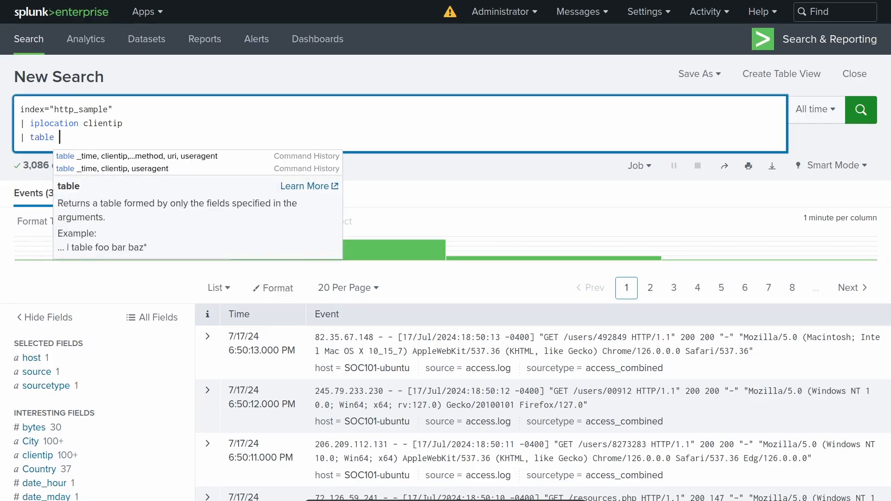
text(_time, )
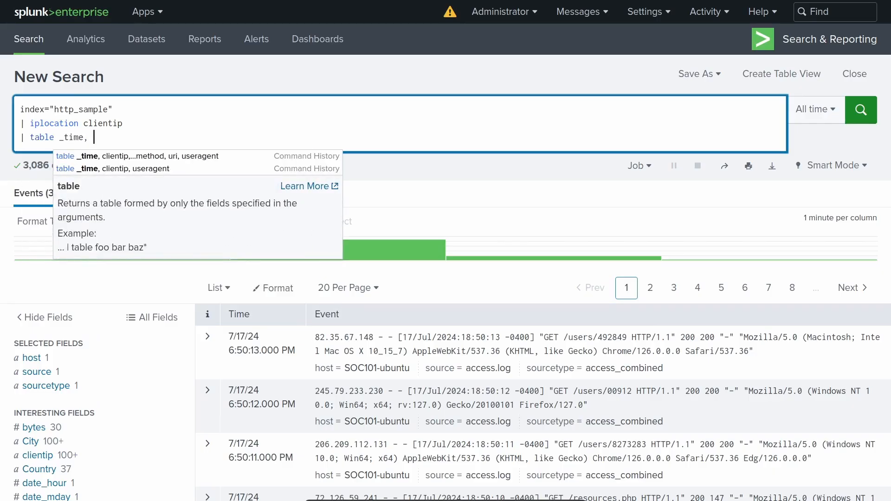
text(clie)
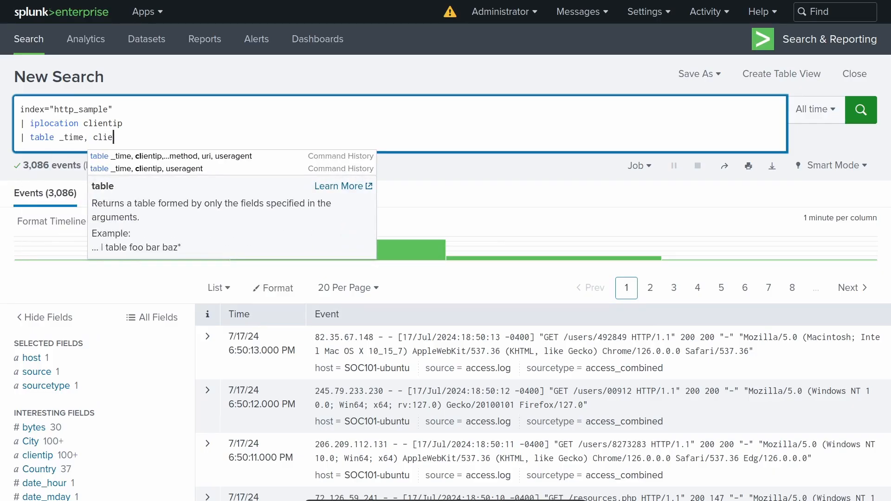
text(ntip, Co)
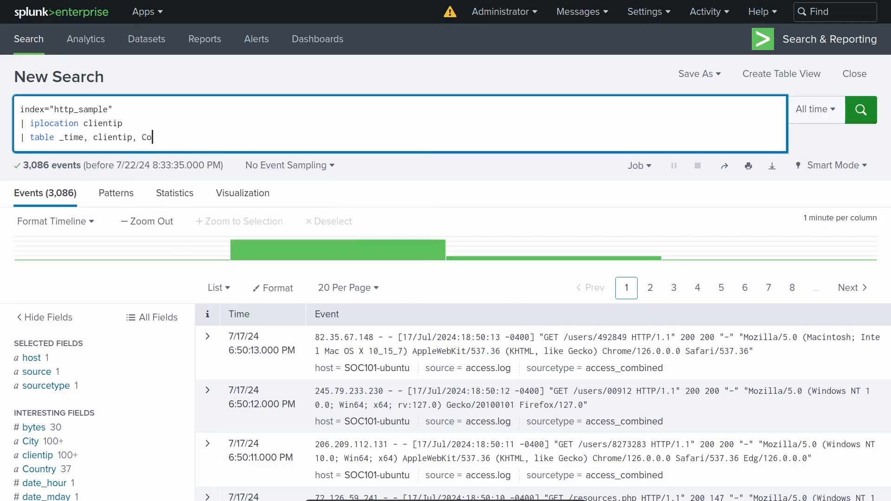
text(untry, City, uri)
key(Return)
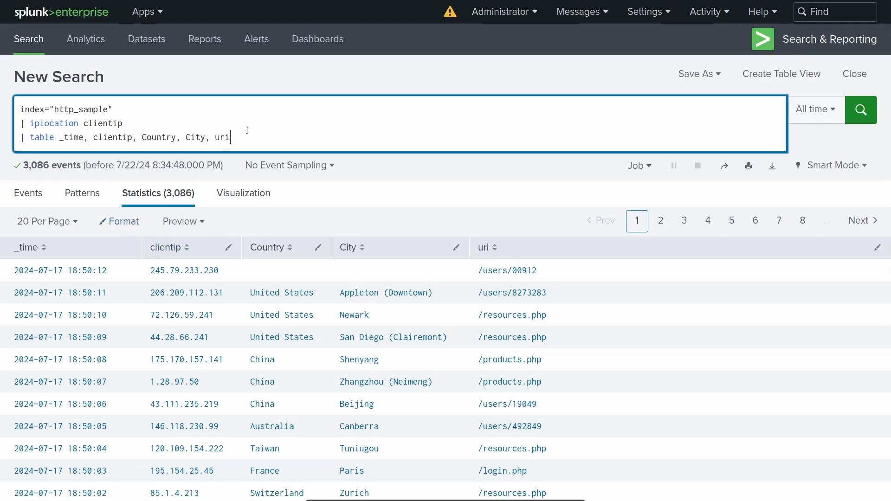
Replace the table line with "| geostats count by Country" and run the search.
drag(231, 137, 20, 138)
key(BackSpace)
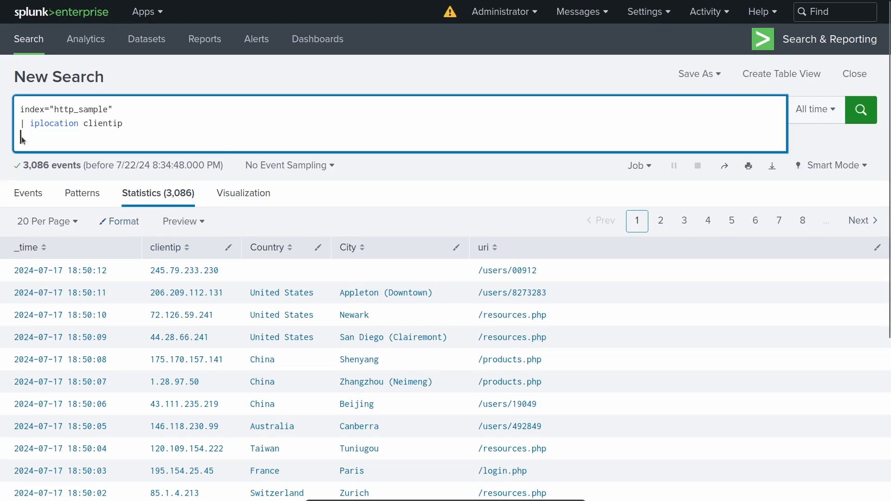
text(| geost)
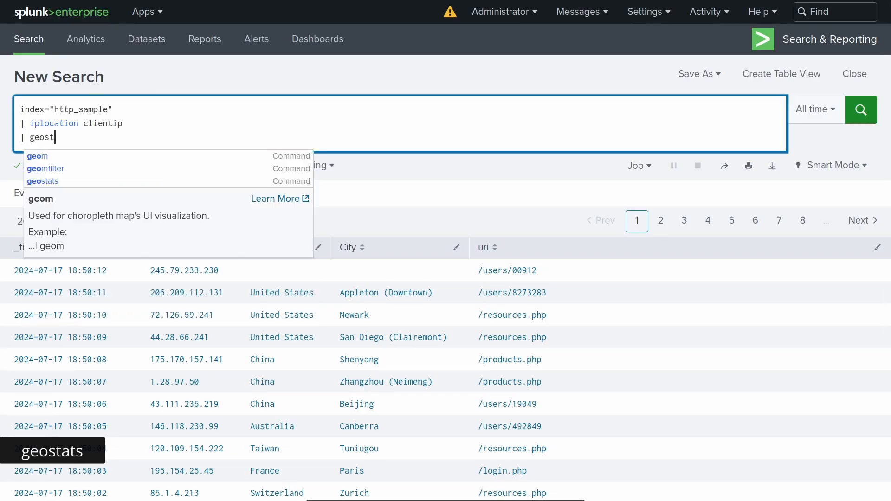
text(ats)
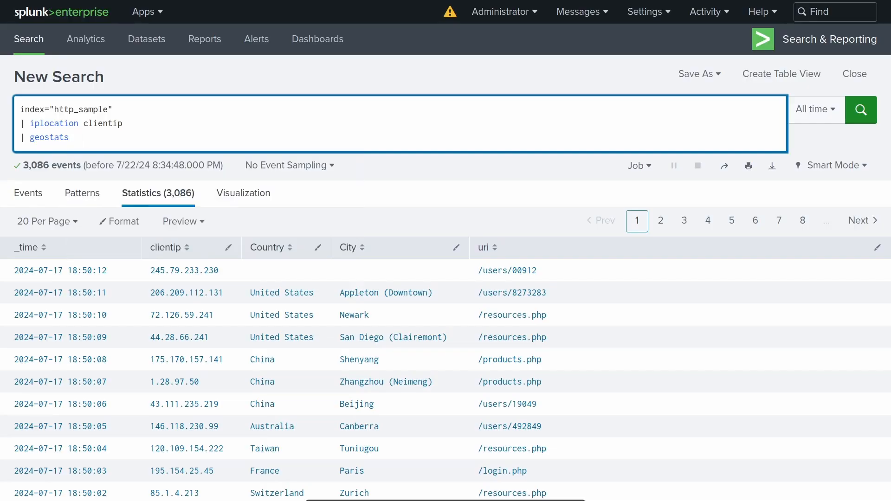
text(count by Country)
key(Return)
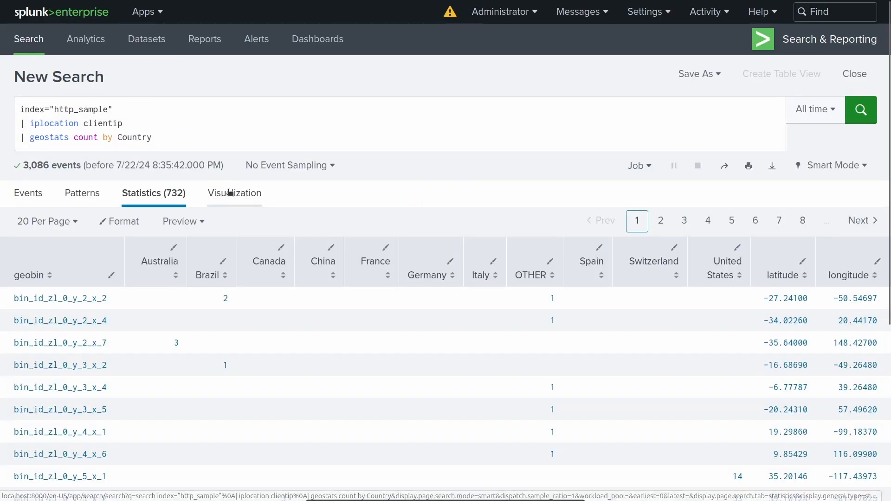
Visualize the geostats results as a cluster map and inspect the counts at the European and United States points.
click(229, 192)
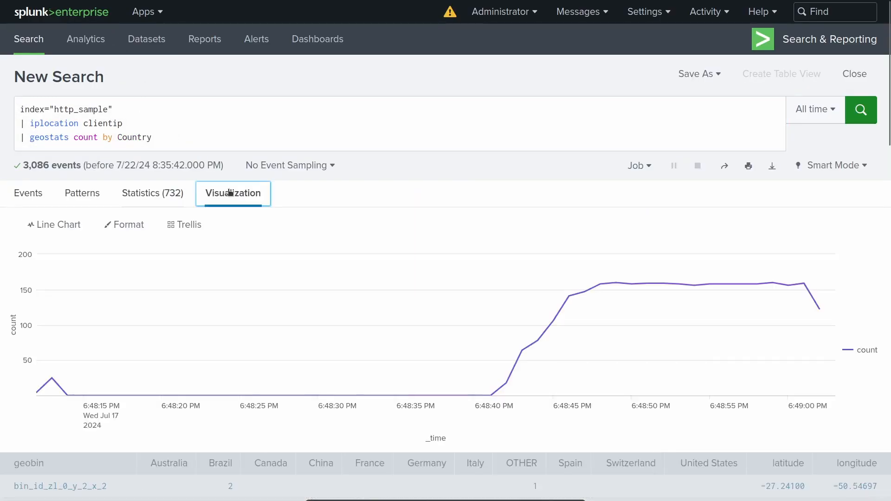
click(48, 224)
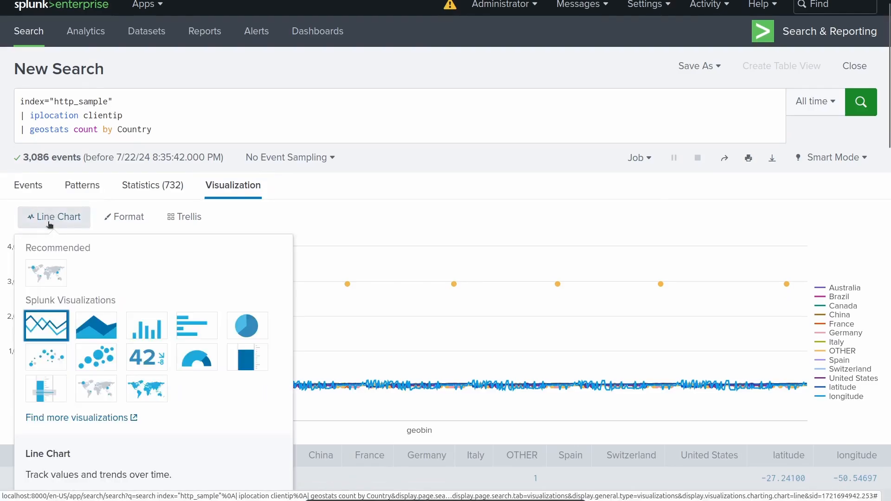
click(47, 273)
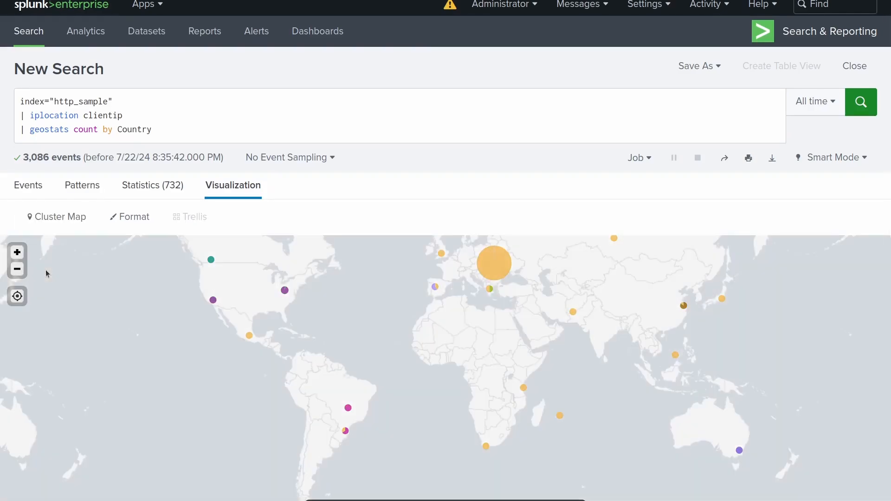
drag(364, 306, 363, 348)
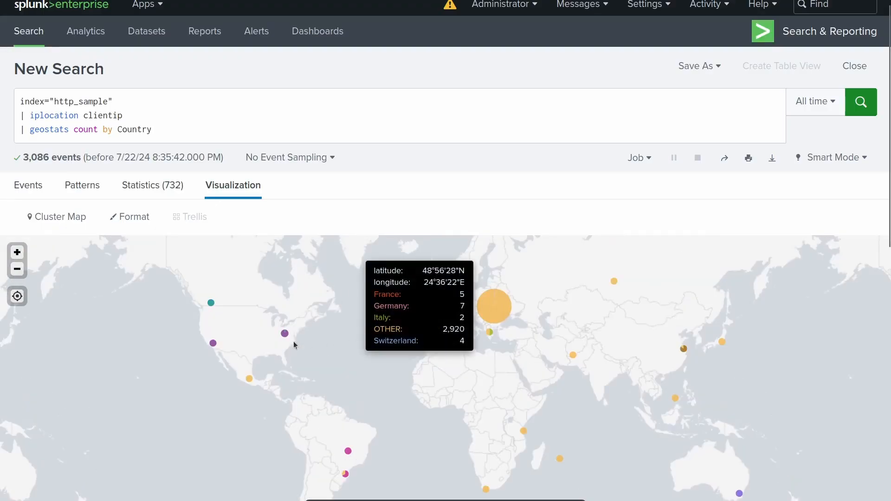
mouse_move(285, 335)
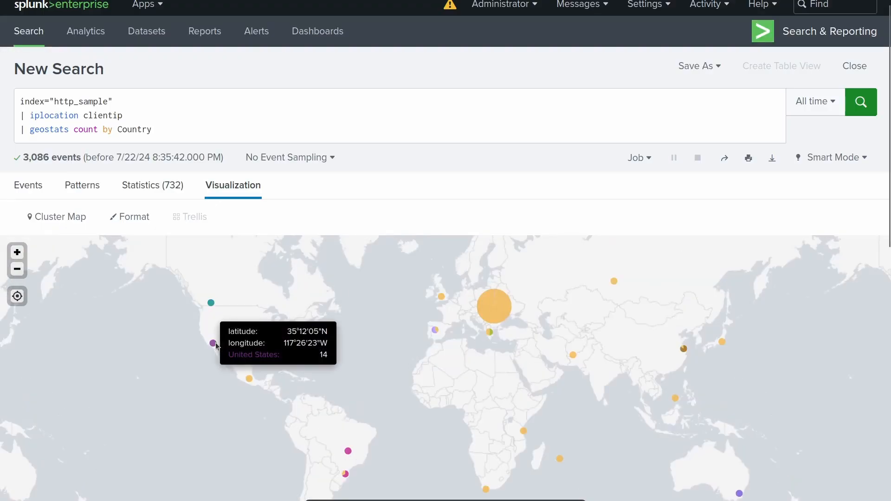